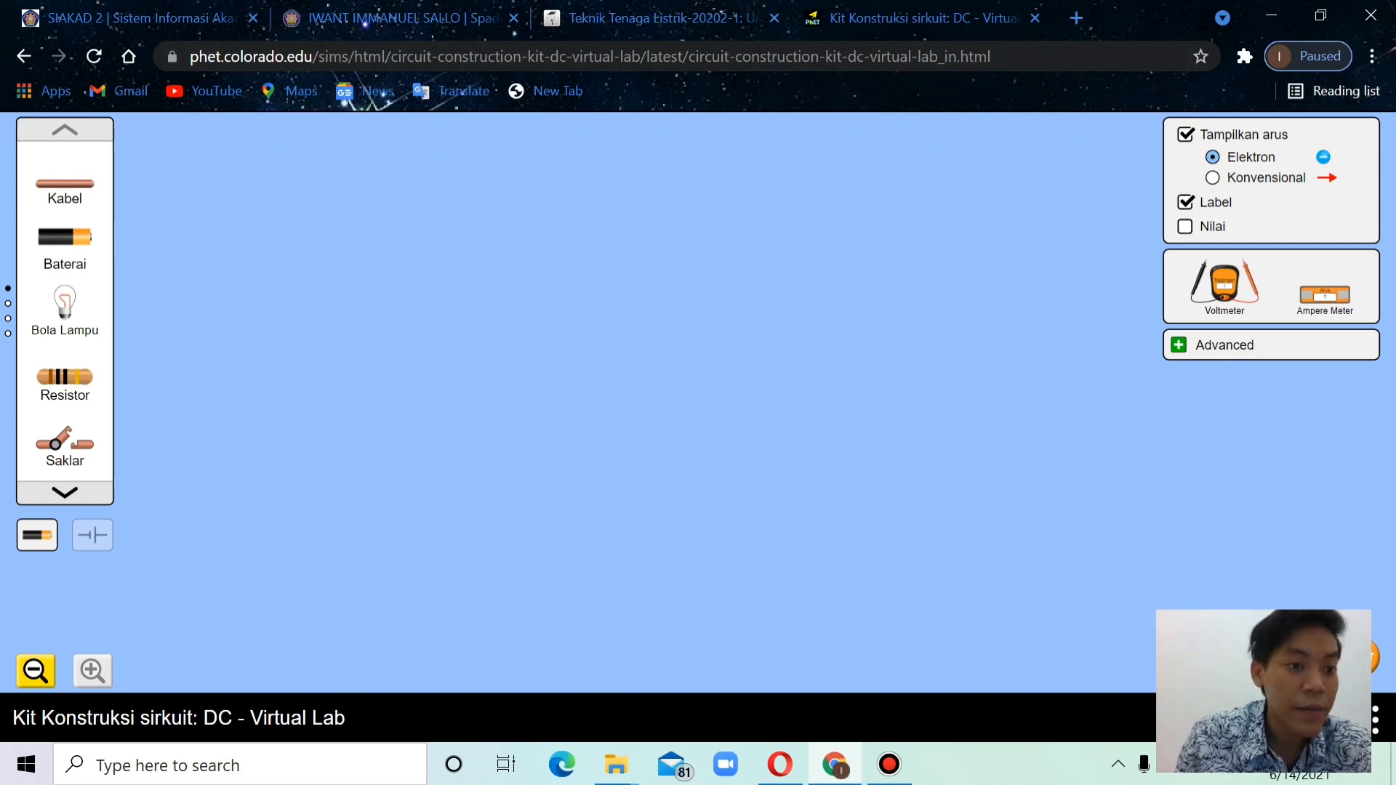
Place a battery with two light bulbs side by side above it, and display the component values
left_click_drag(65, 236, 580, 496)
left_click_drag(65, 302, 449, 266)
left_click_drag(65, 302, 697, 273)
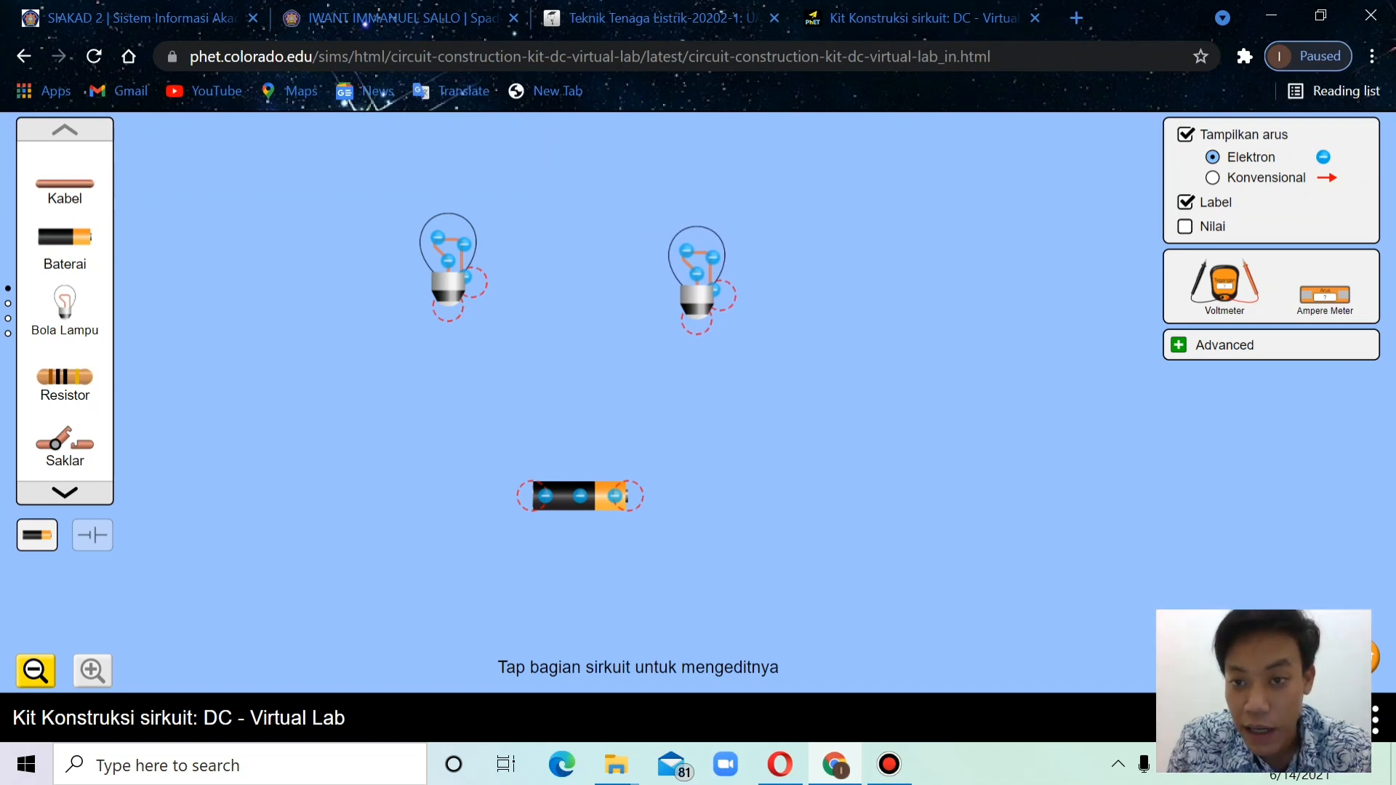
left_click(1186, 227)
left_click_drag(697, 273, 708, 258)
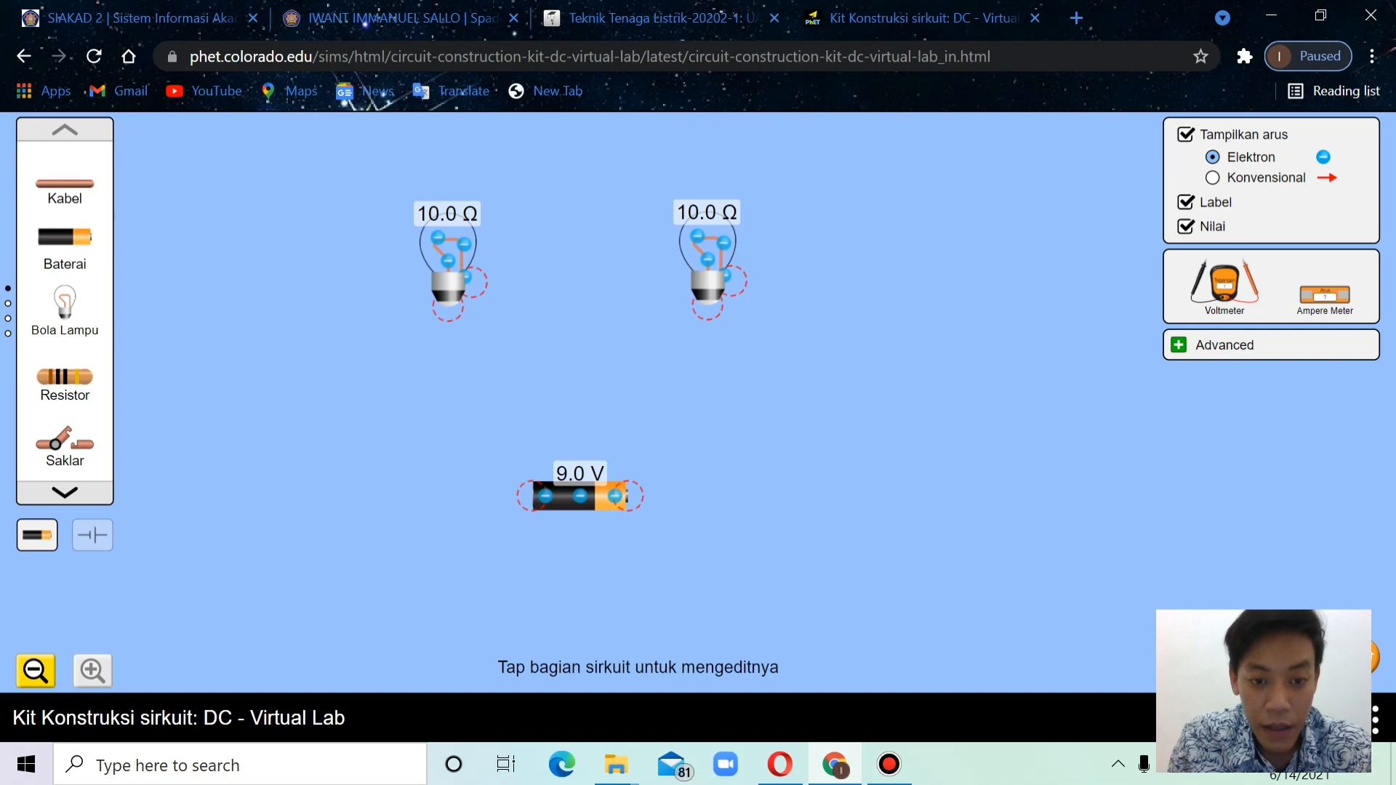
Move the battery up slightly and set its voltage to 10.0 volts
mouse_move(580, 496)
left_mouse_down()
mouse_move(576, 465)
mouse_move(579, 481)
left_mouse_up()
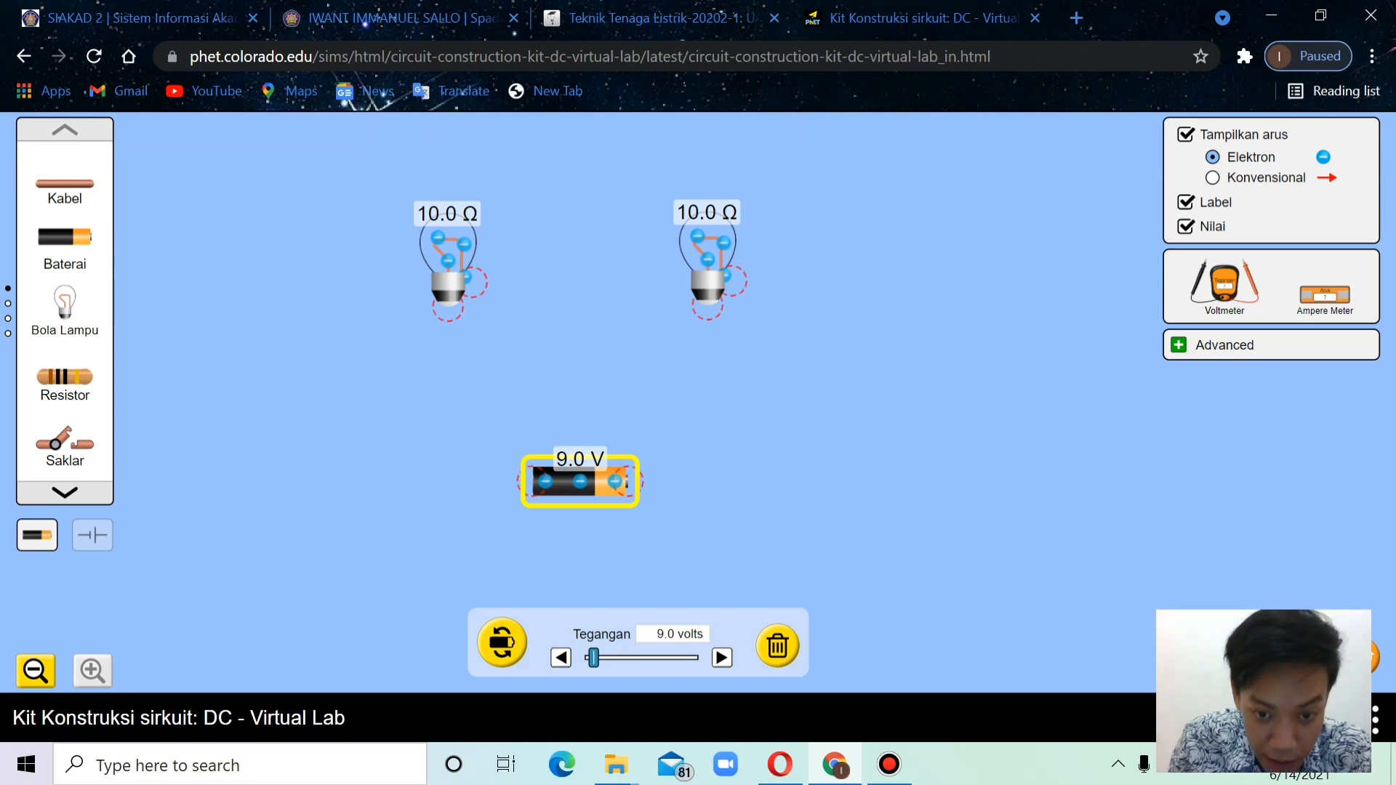
left_click(722, 657)
left_click(722, 657)
left_click(721, 657)
left_click(721, 657)
left_click(721, 657)
left_click(722, 657)
left_click(721, 657)
left_click(721, 658)
left_click(721, 657)
left_click(721, 657)
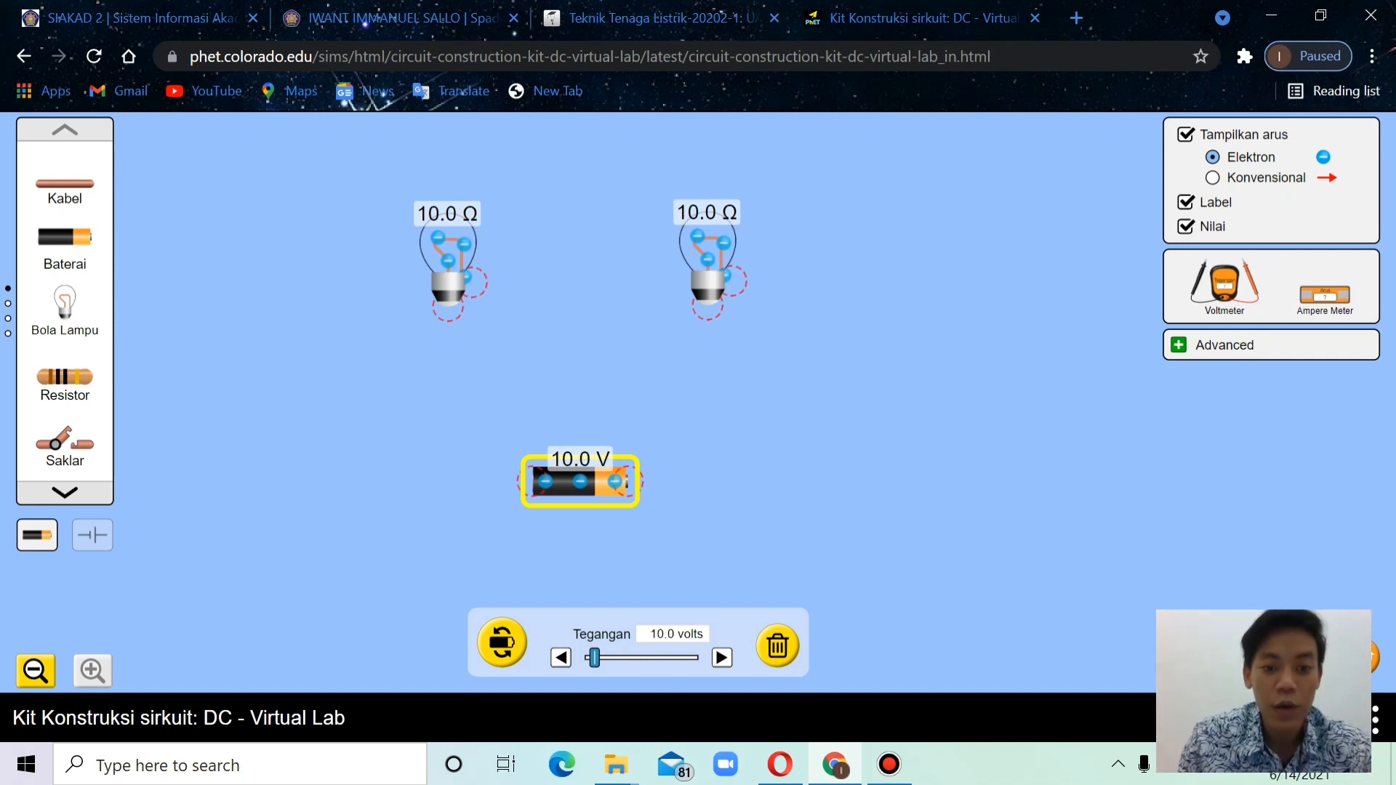
left_click(727, 553)
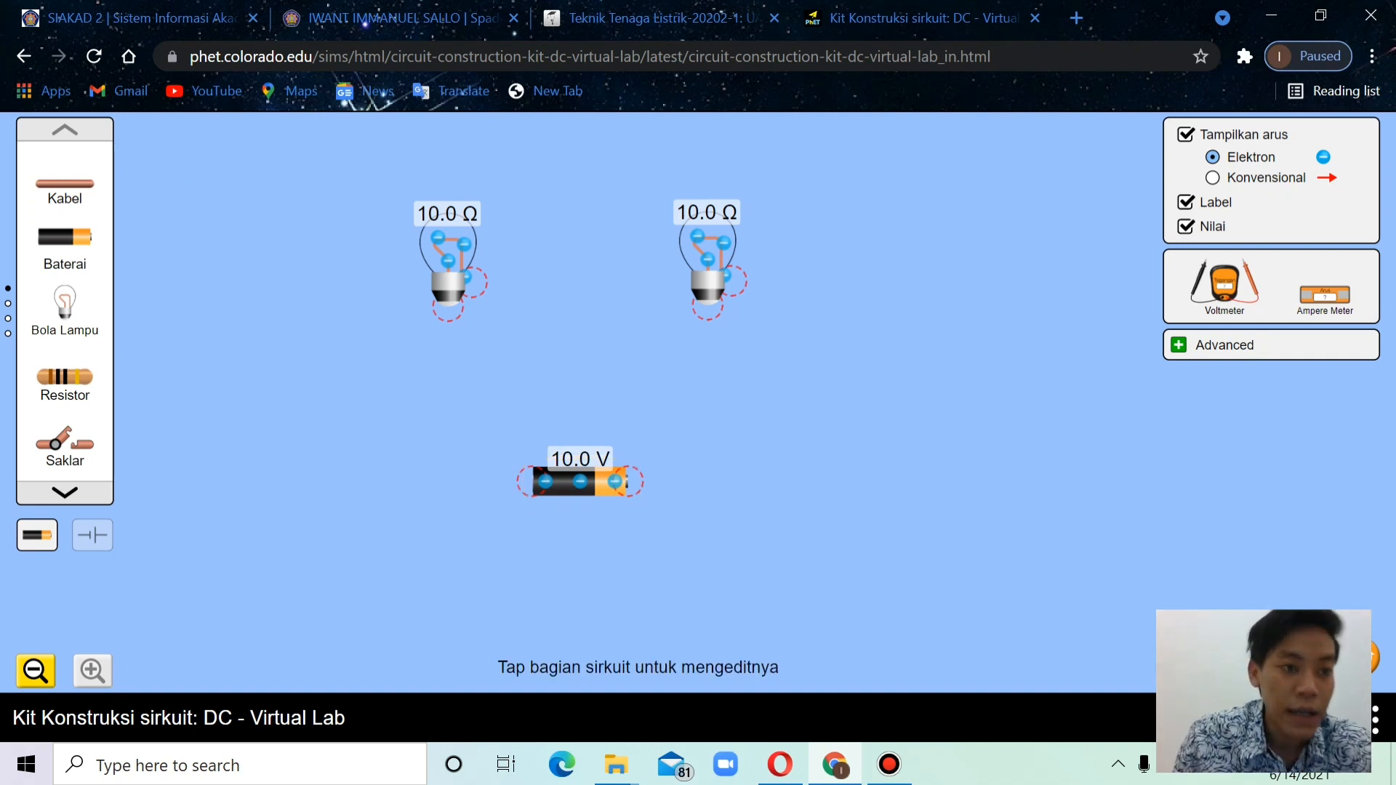
Wire the battery and both bulbs into one closed series loop
left_click_drag(65, 183, 477, 481)
left_click_drag(65, 184, 679, 478)
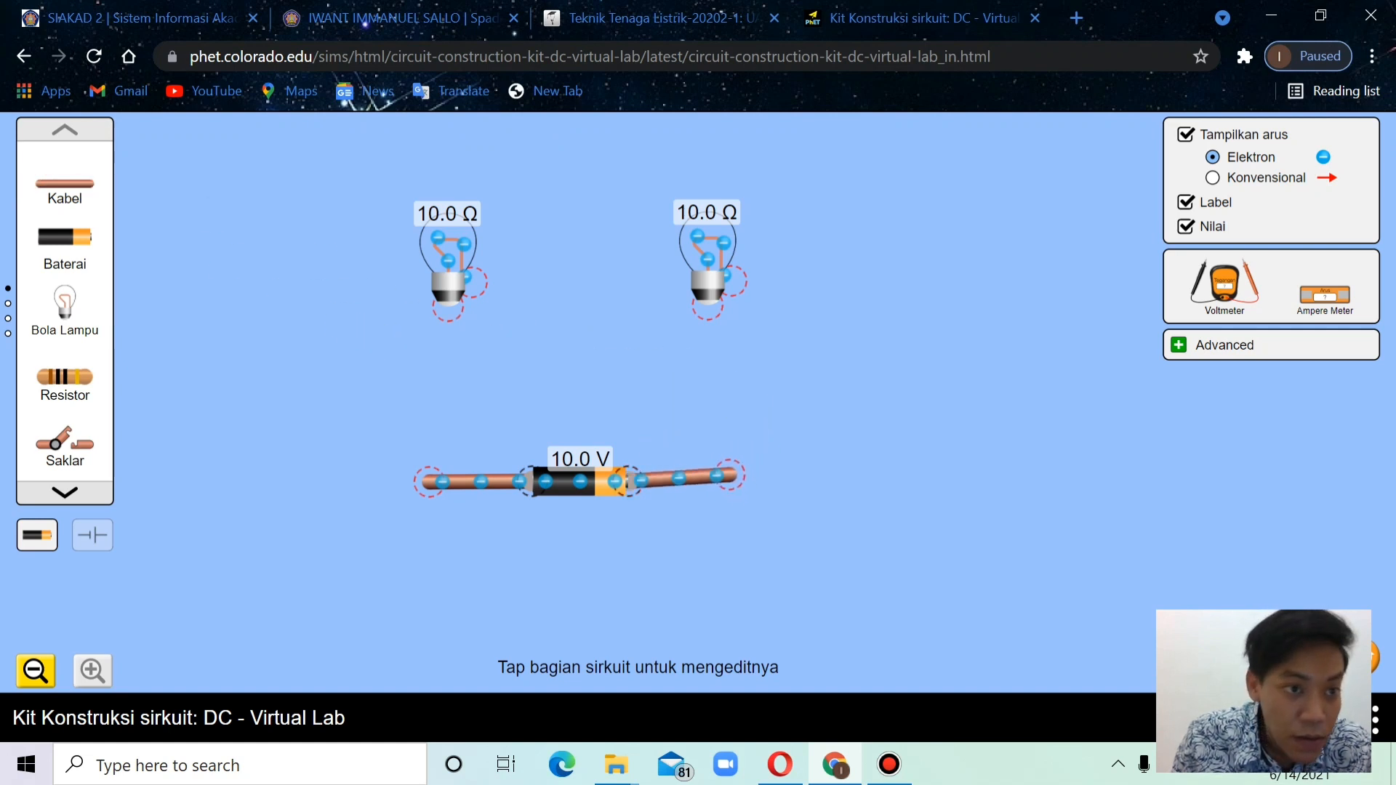
left_click_drag(65, 183, 428, 481)
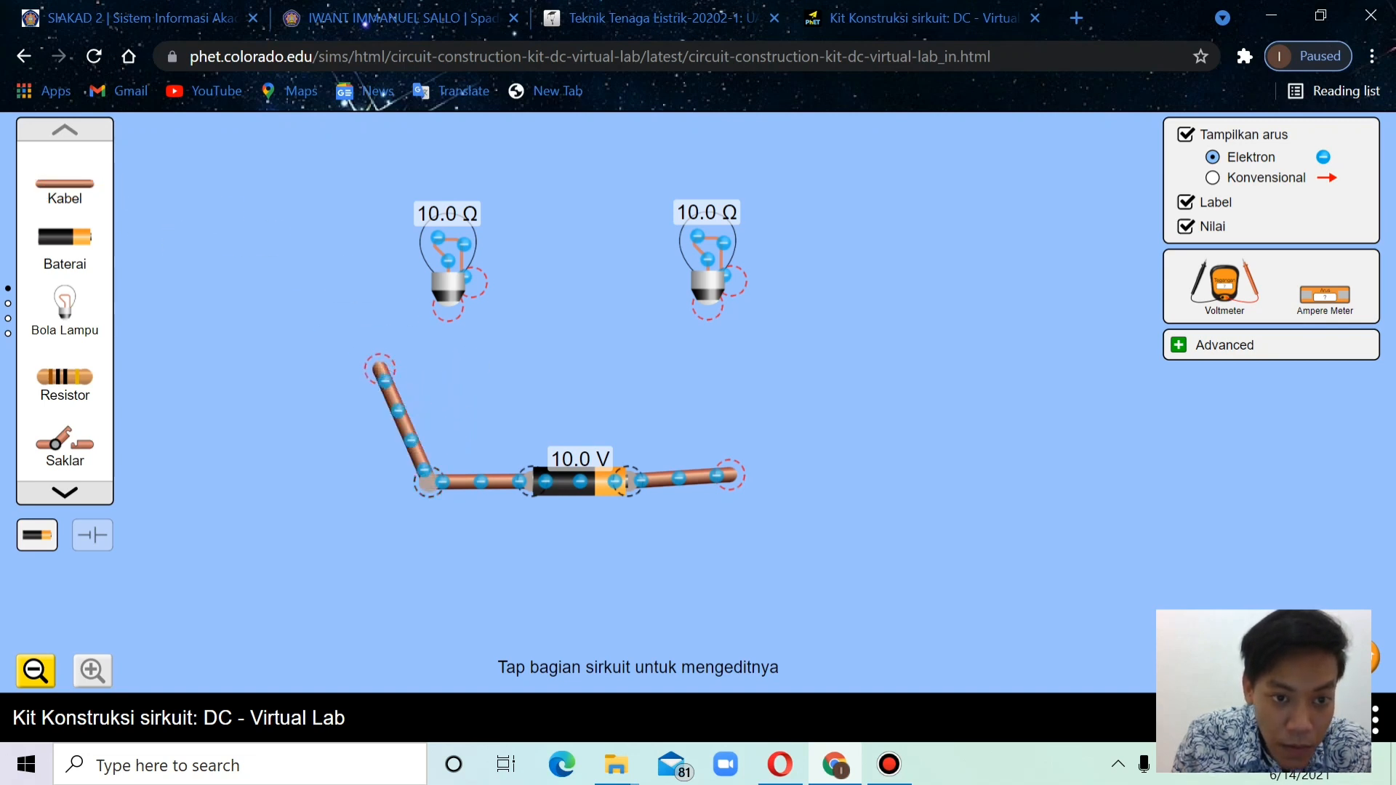
left_click_drag(380, 368, 448, 307)
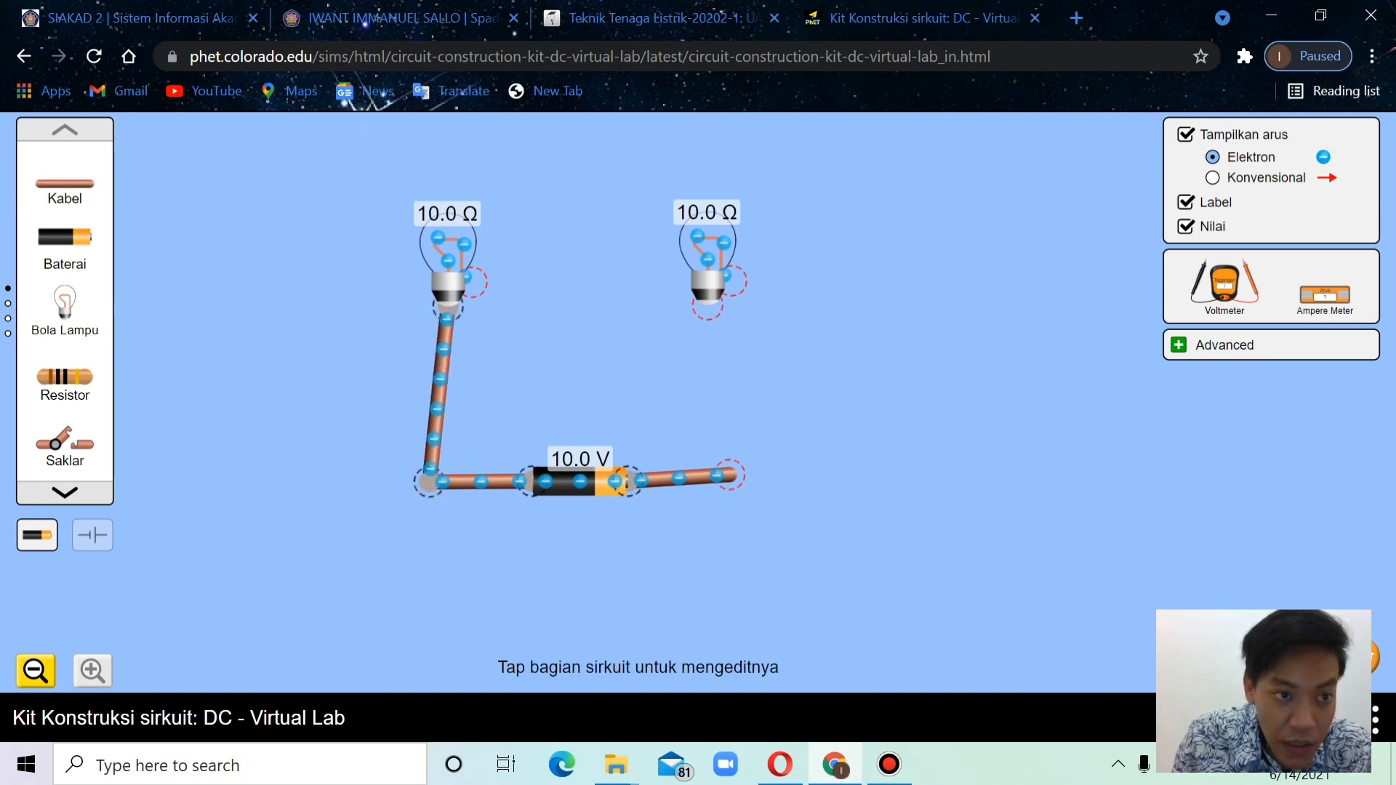
left_click_drag(65, 183, 709, 307)
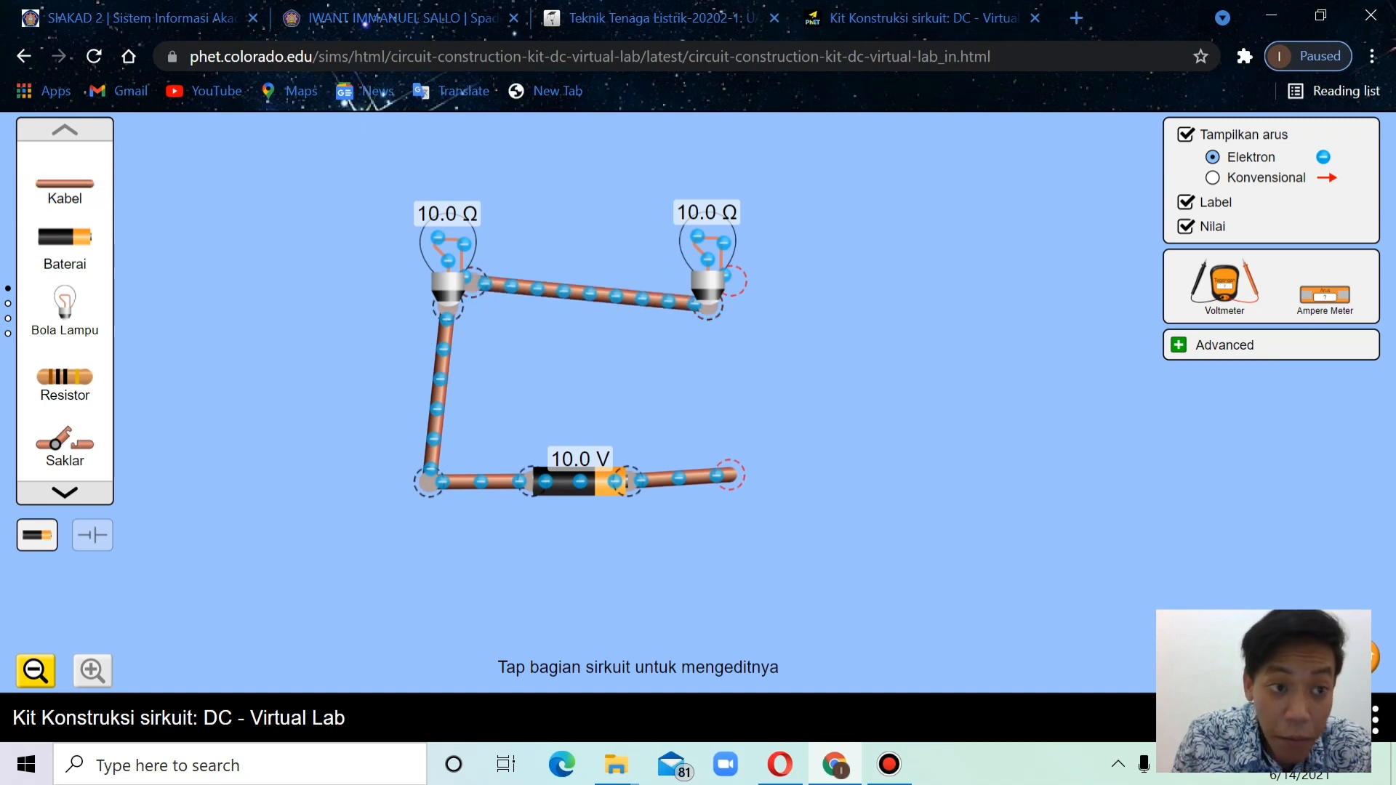
left_click_drag(65, 183, 697, 235)
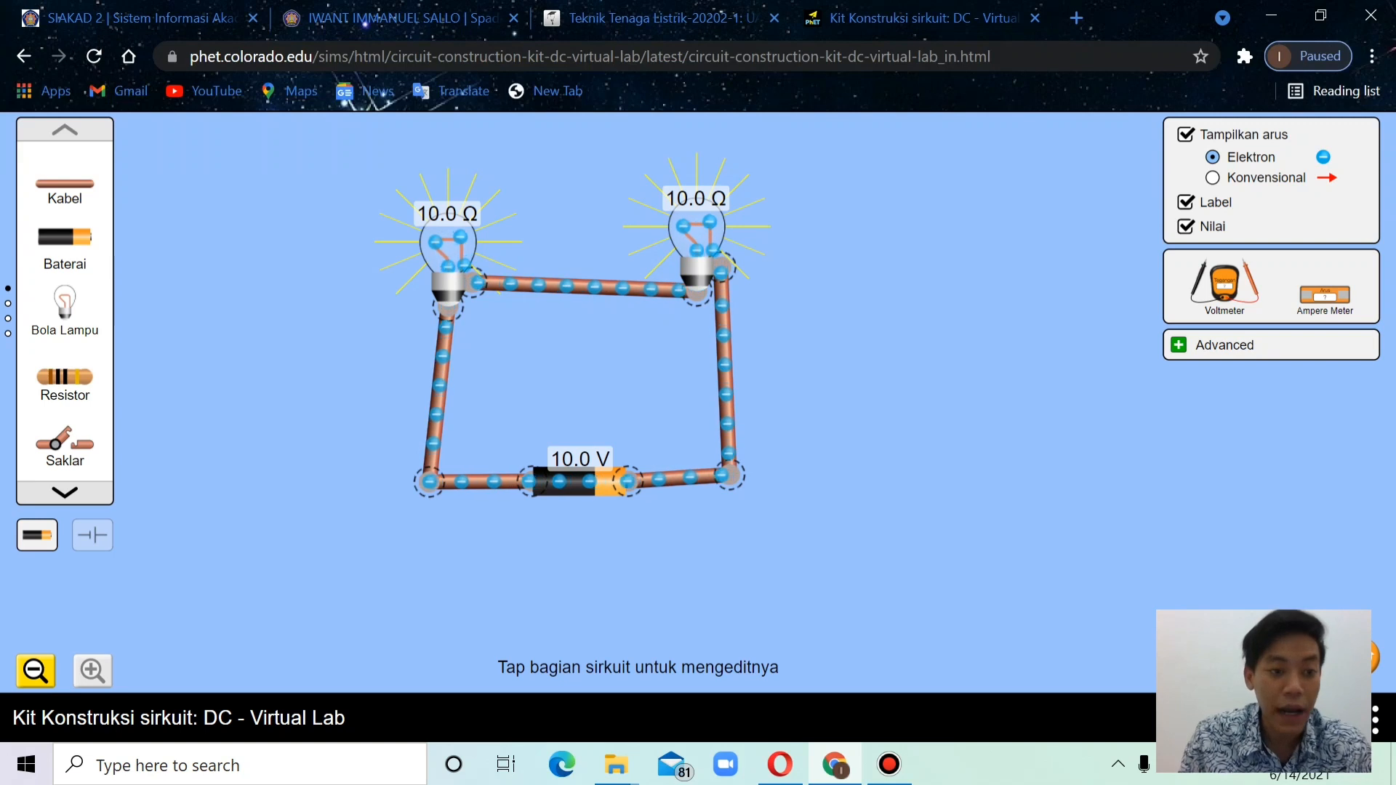
Replace the wire between the two bulbs with a 10.0 Ω resistor, connected by a wire on each side
left_click_drag(64, 376, 324, 348)
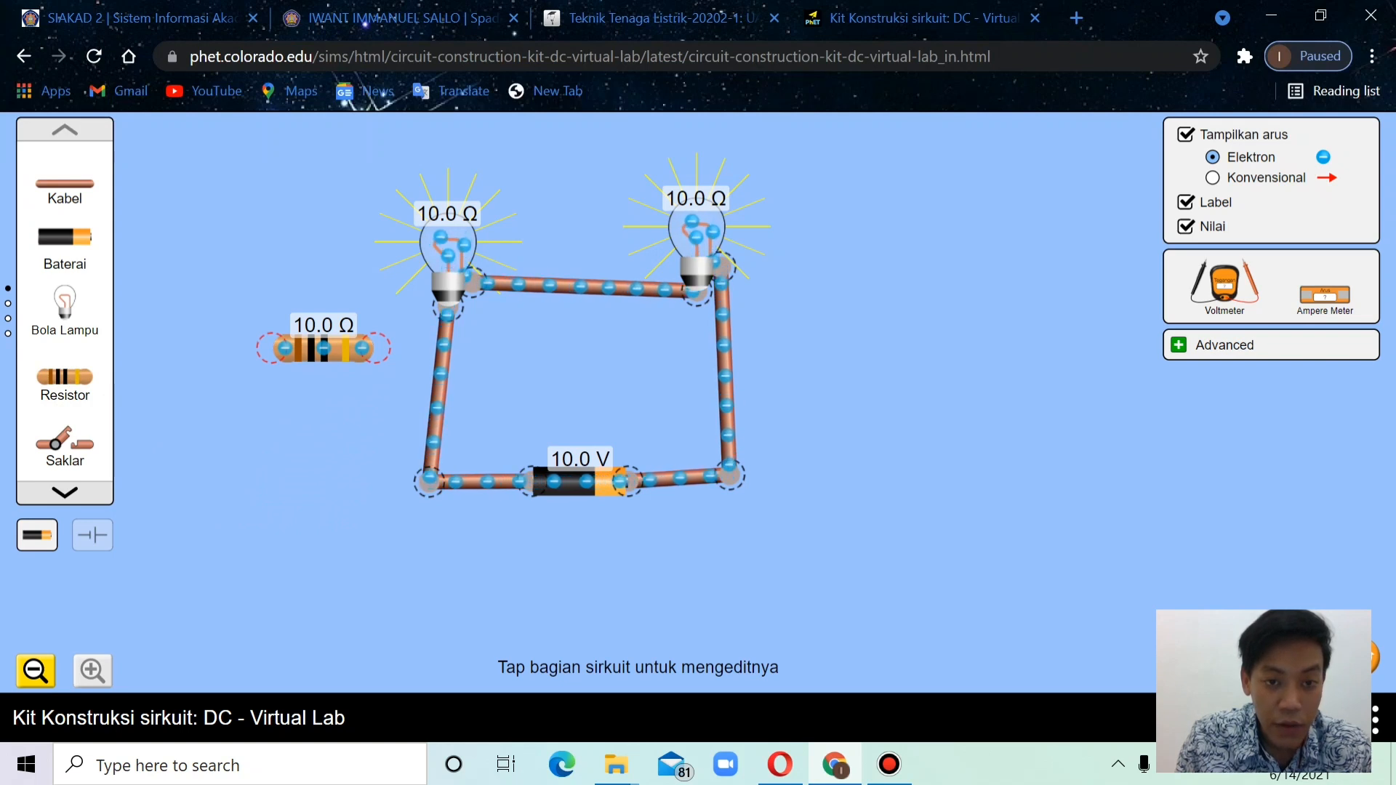
left_click(586, 287)
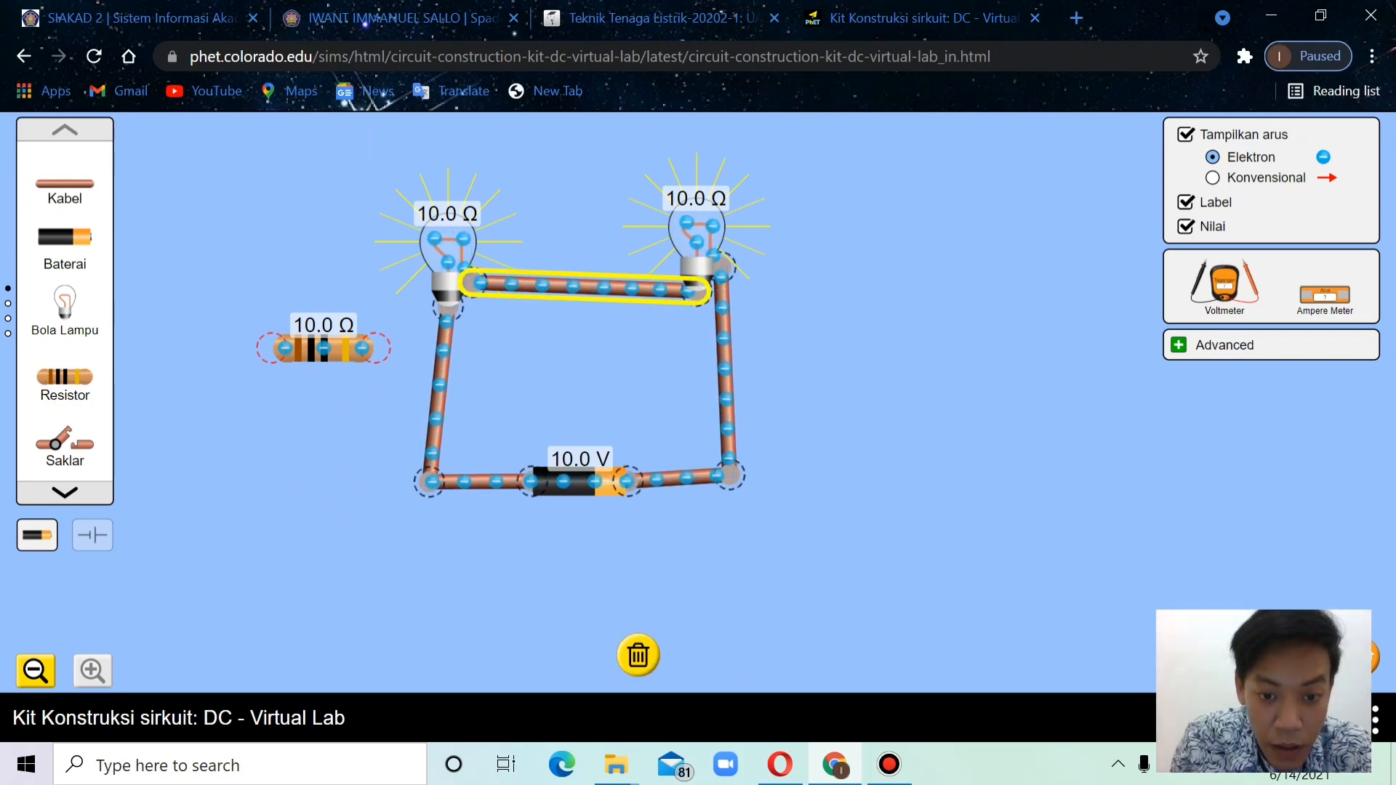
left_click_drag(448, 247, 401, 244)
left_click(502, 284)
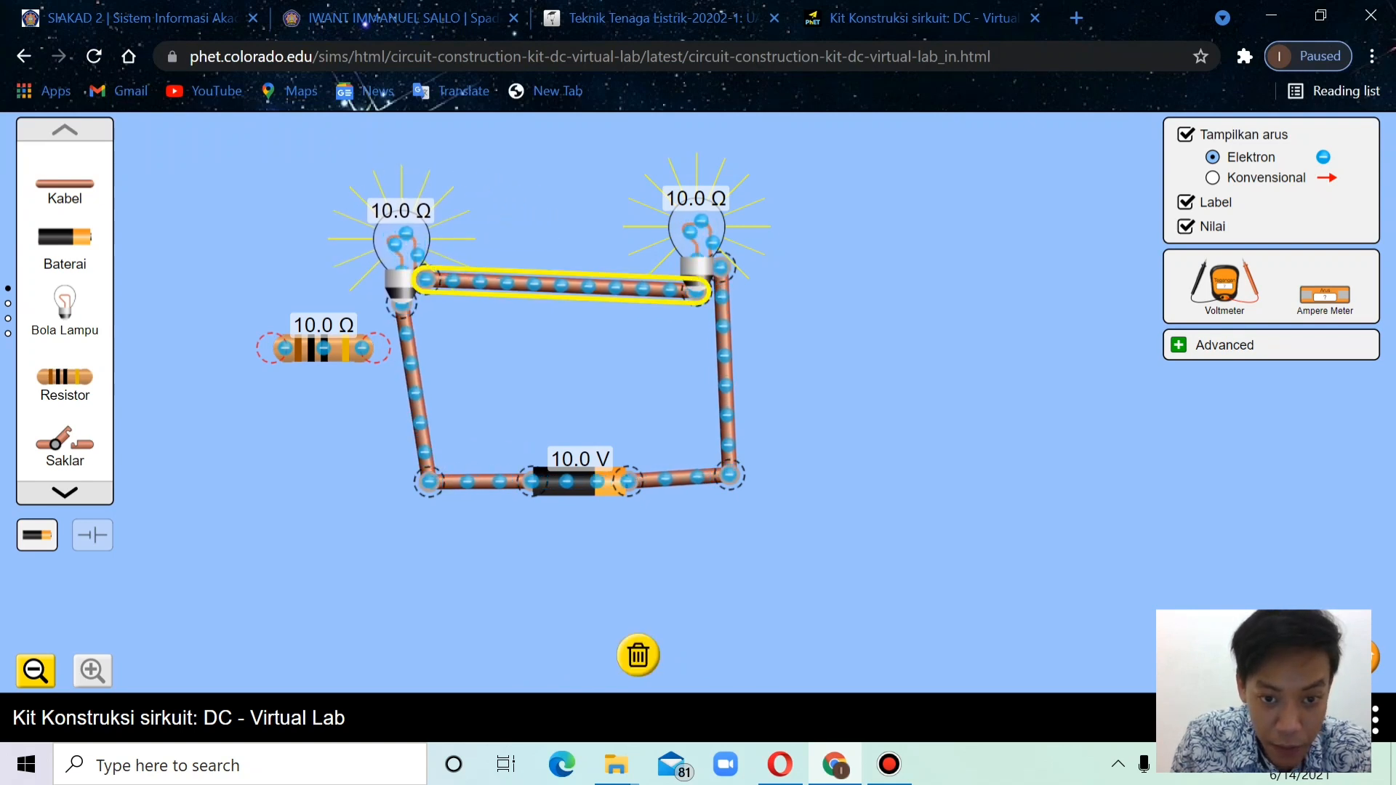
left_click(637, 655)
left_click_drag(324, 348, 542, 305)
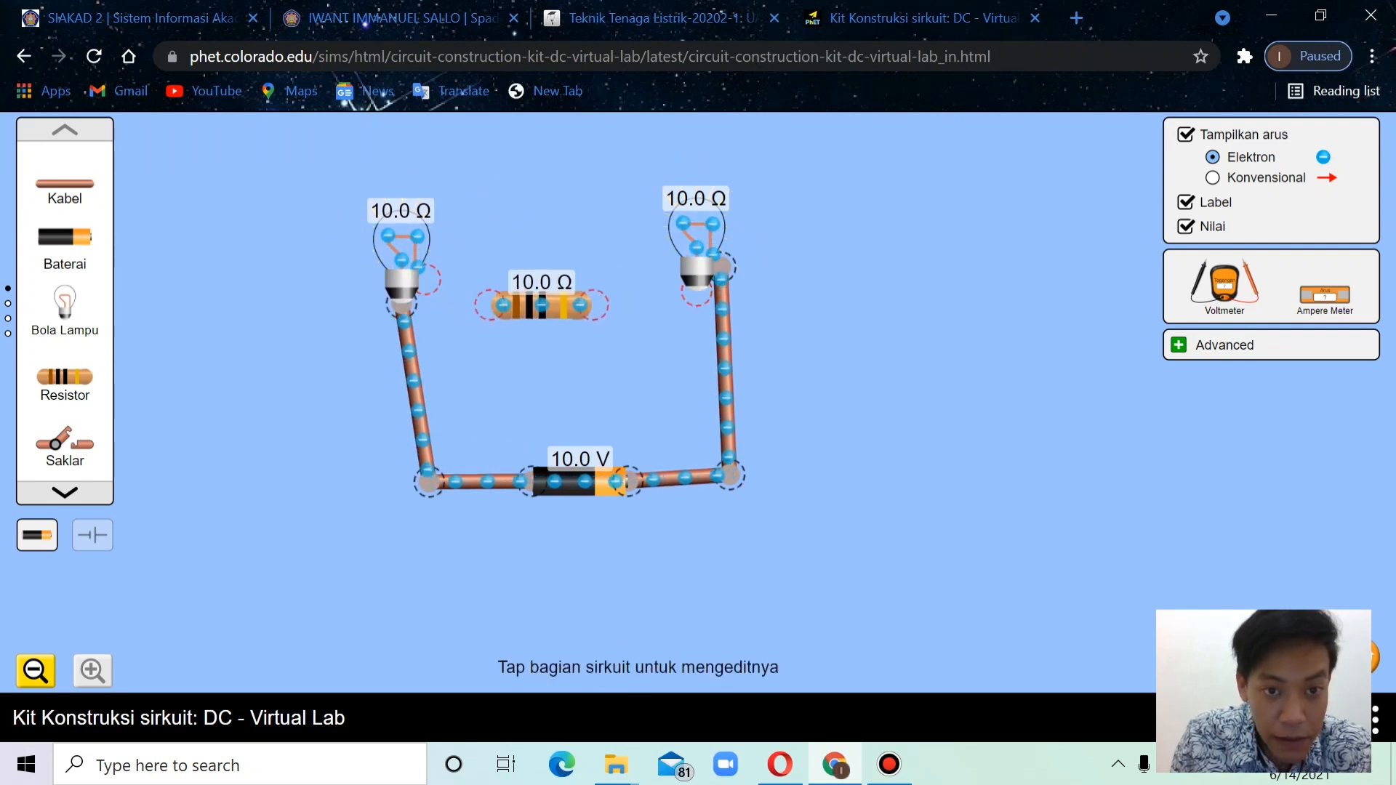
left_click_drag(65, 183, 465, 280)
left_click_drag(65, 183, 604, 275)
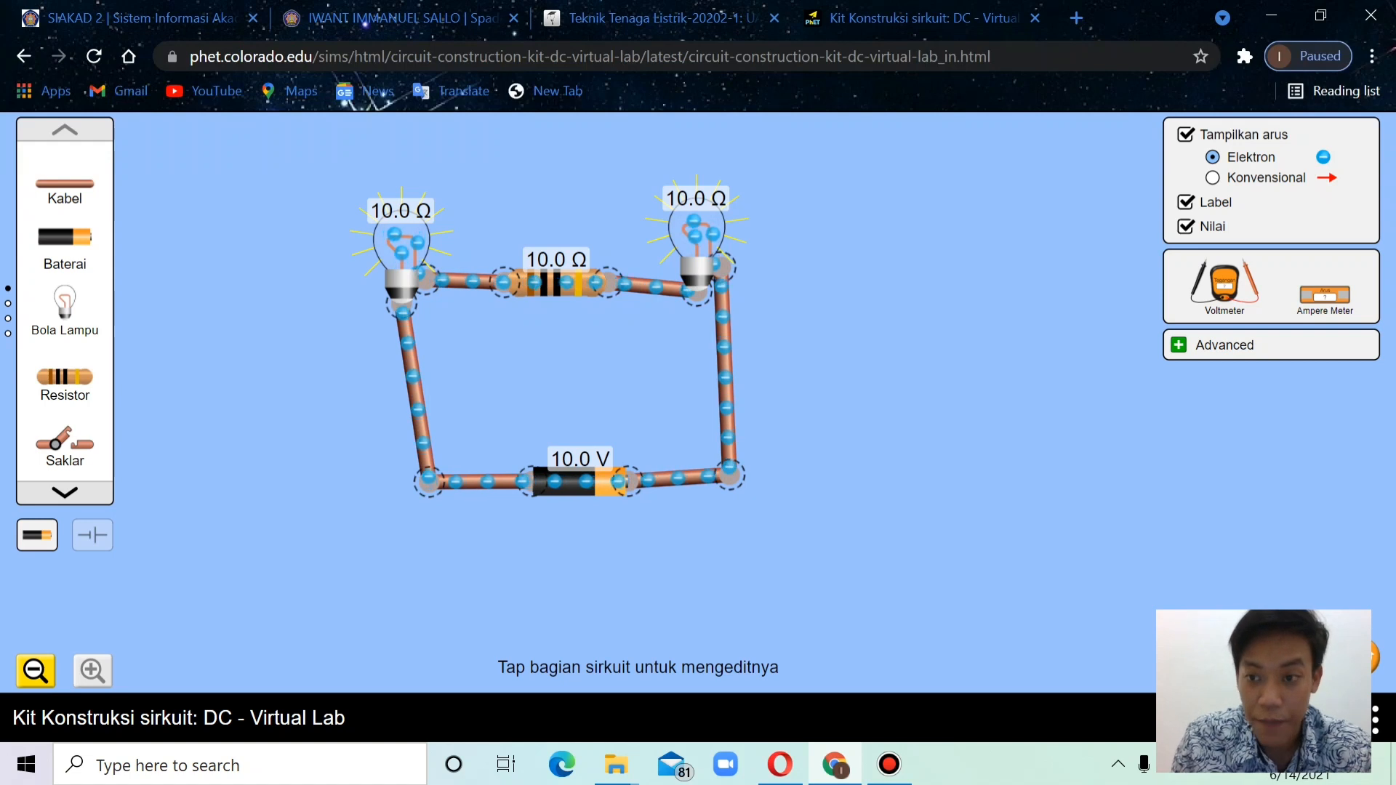
Replace the resistor between the two bulbs with an ammeter connected in series
left_click_drag(1325, 295, 895, 313)
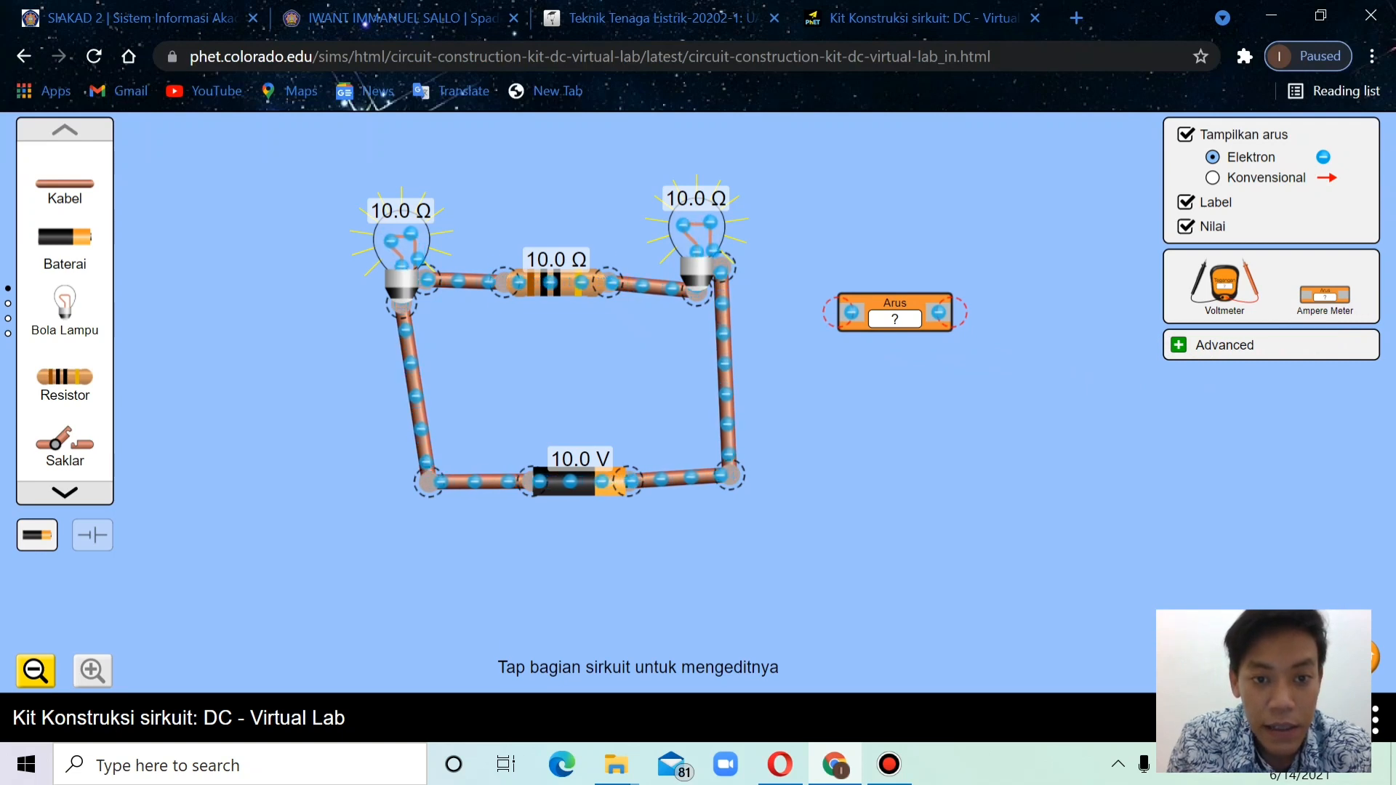
left_click(556, 282)
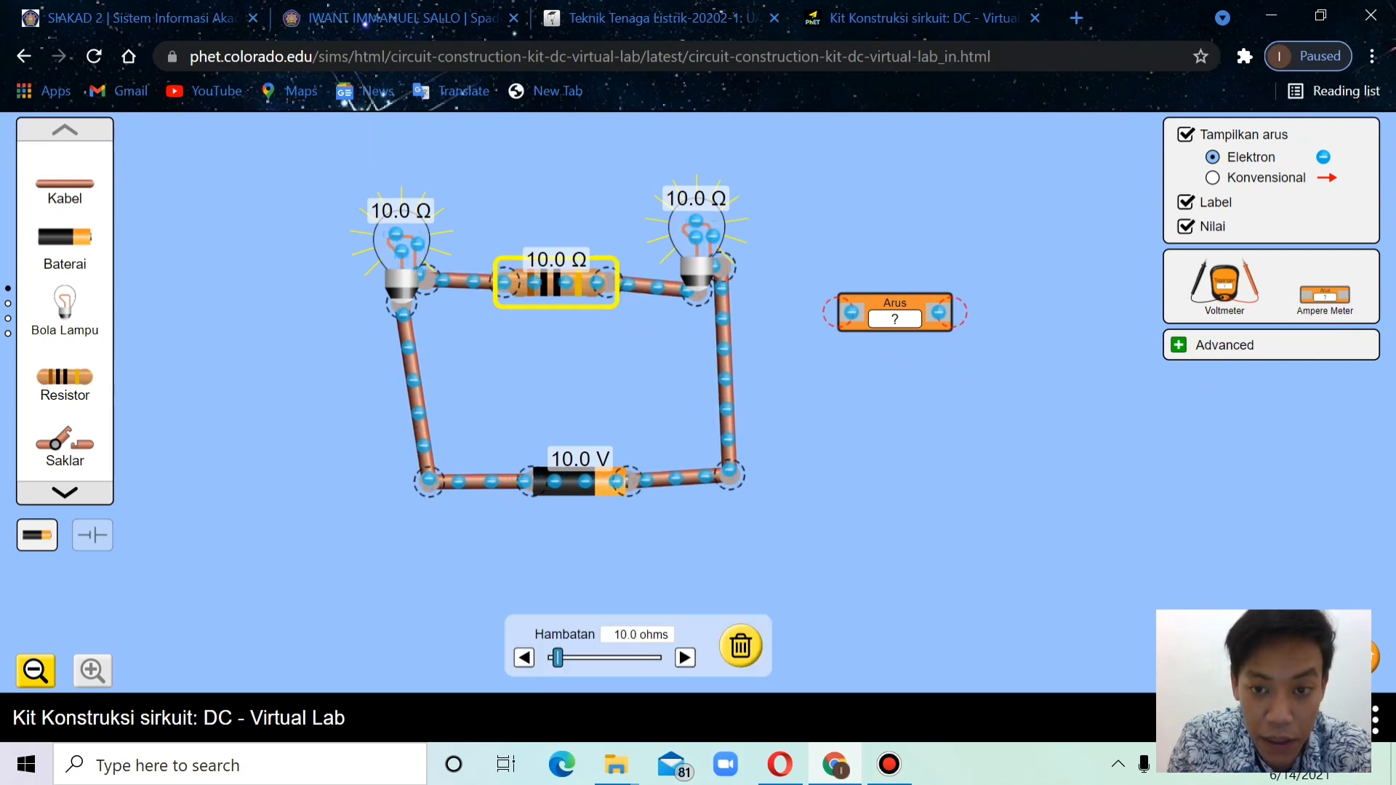
left_click(741, 645)
left_click_drag(895, 312, 596, 212)
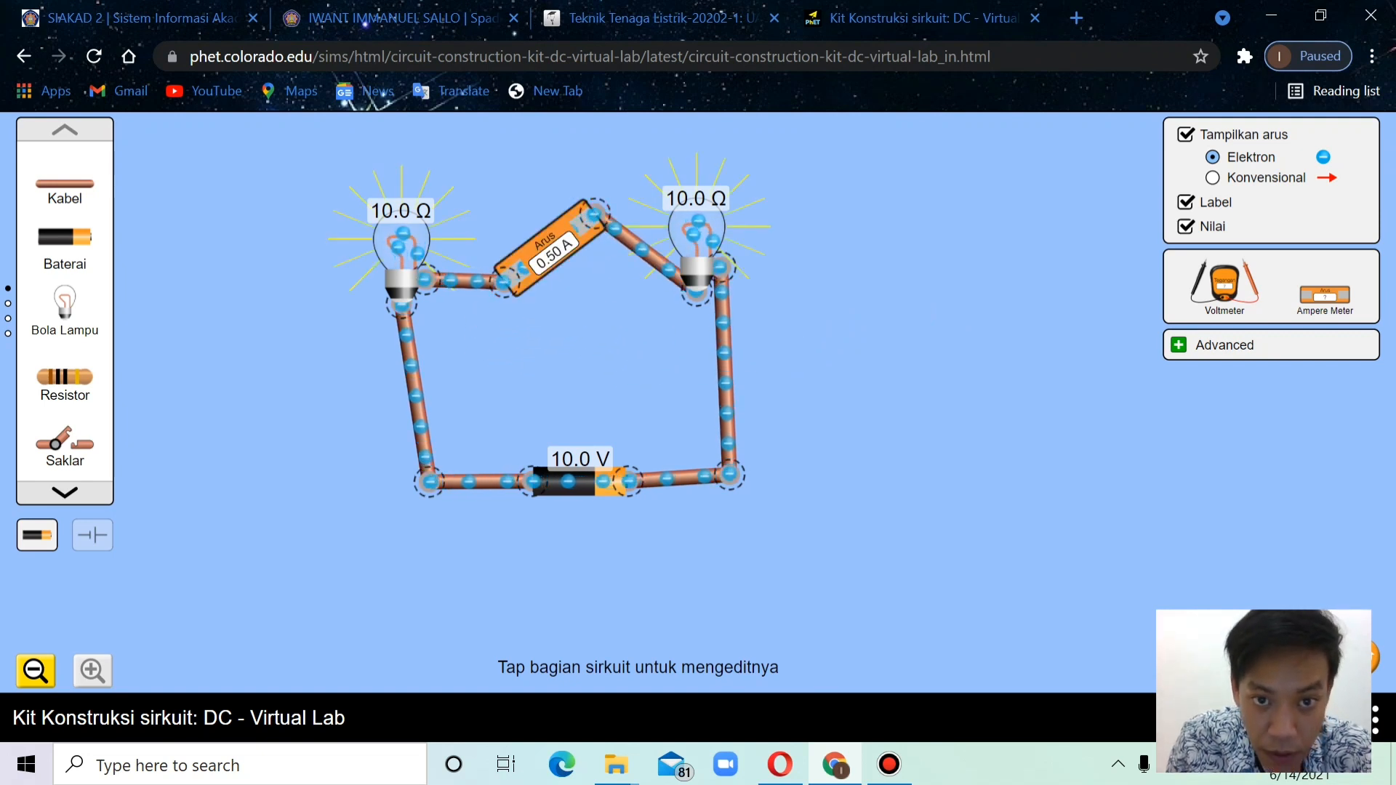
Examine the ammeter reading and the electron flow around the series circuit up close
scroll(622, 220, "up", 5)
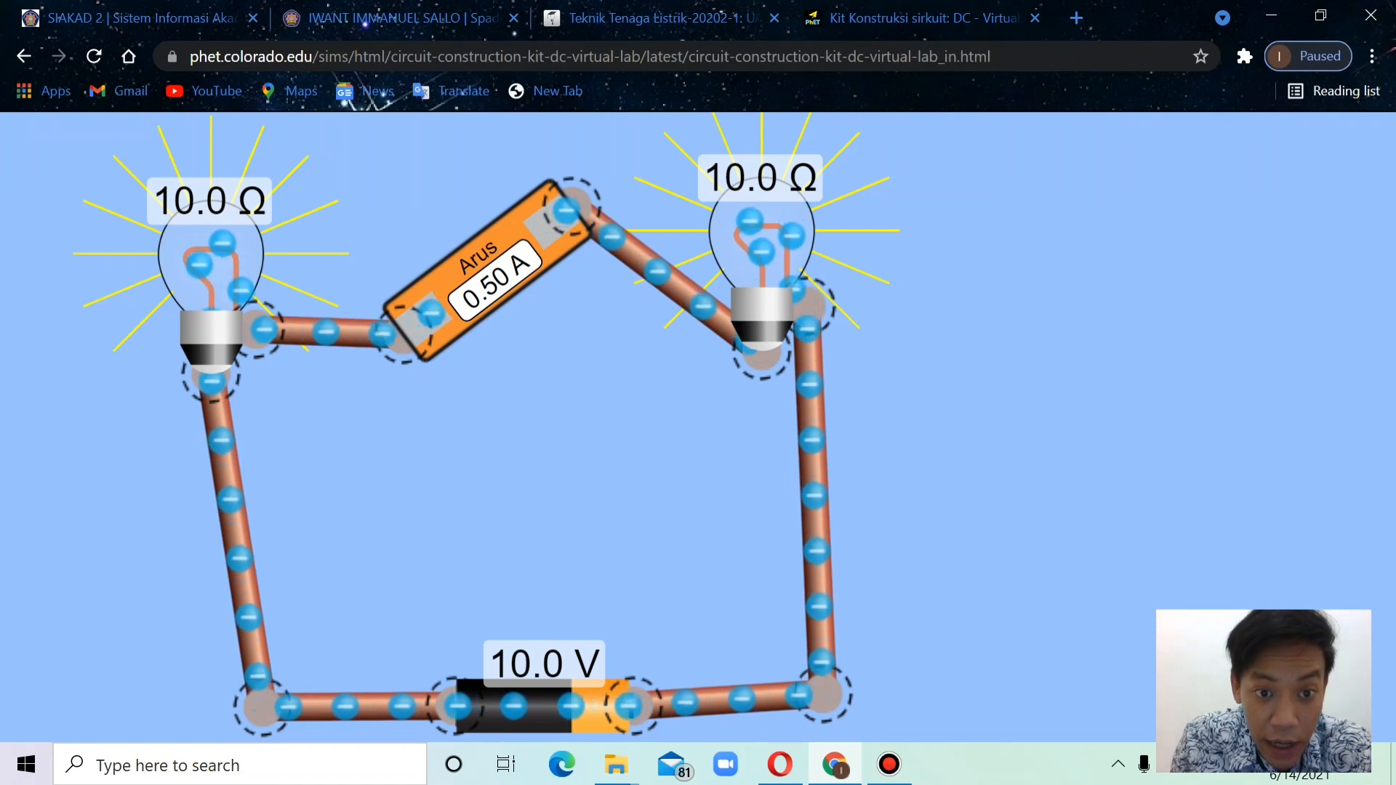
scroll(638, 415, "down", 5)
scroll(638, 415, "up", 5)
scroll(637, 422, "up", 3)
scroll(637, 422, "down", 5)
scroll(637, 422, "up", 4)
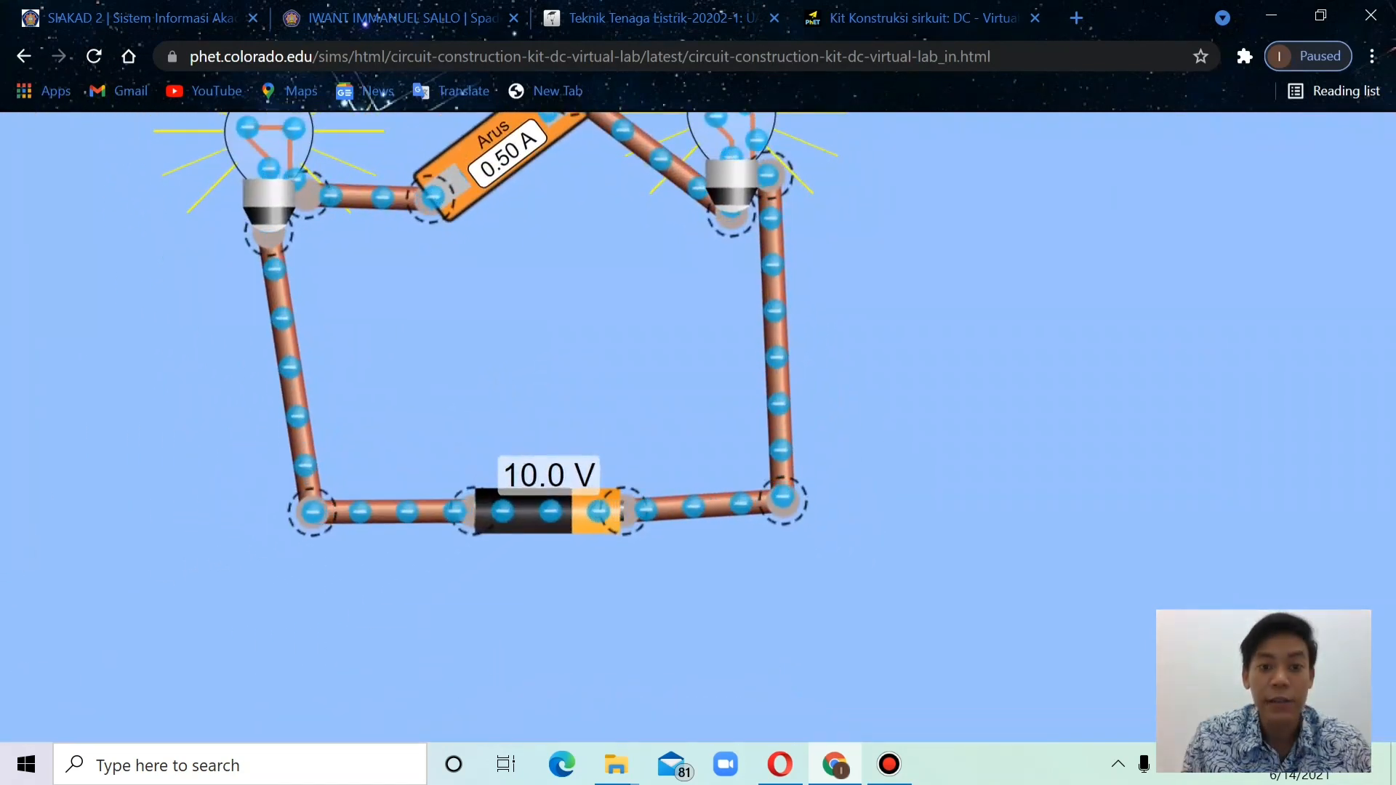
scroll(636, 426, "down", 5)
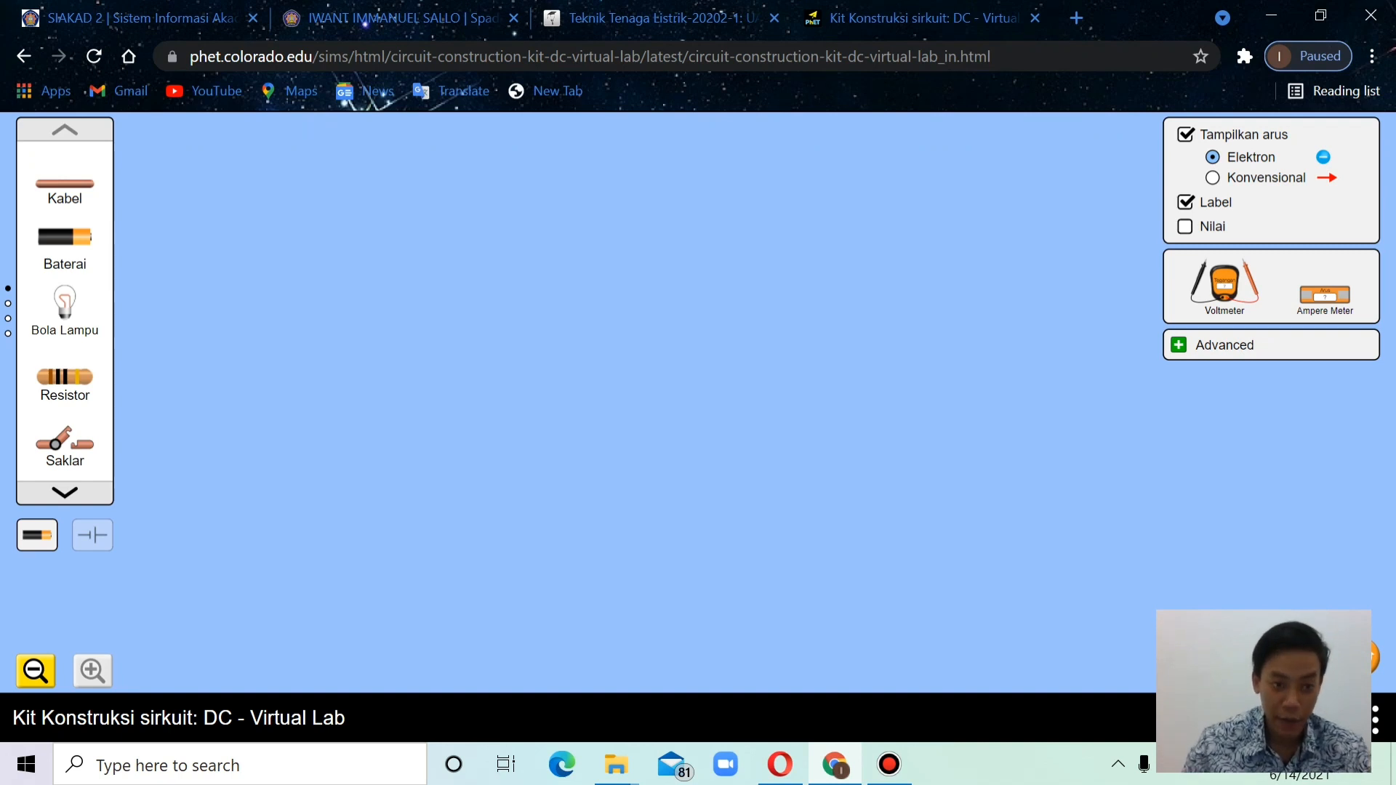
Place a battery with two bulbs stacked above it, and attach a wire to each end of the battery
left_click_drag(65, 237, 645, 483)
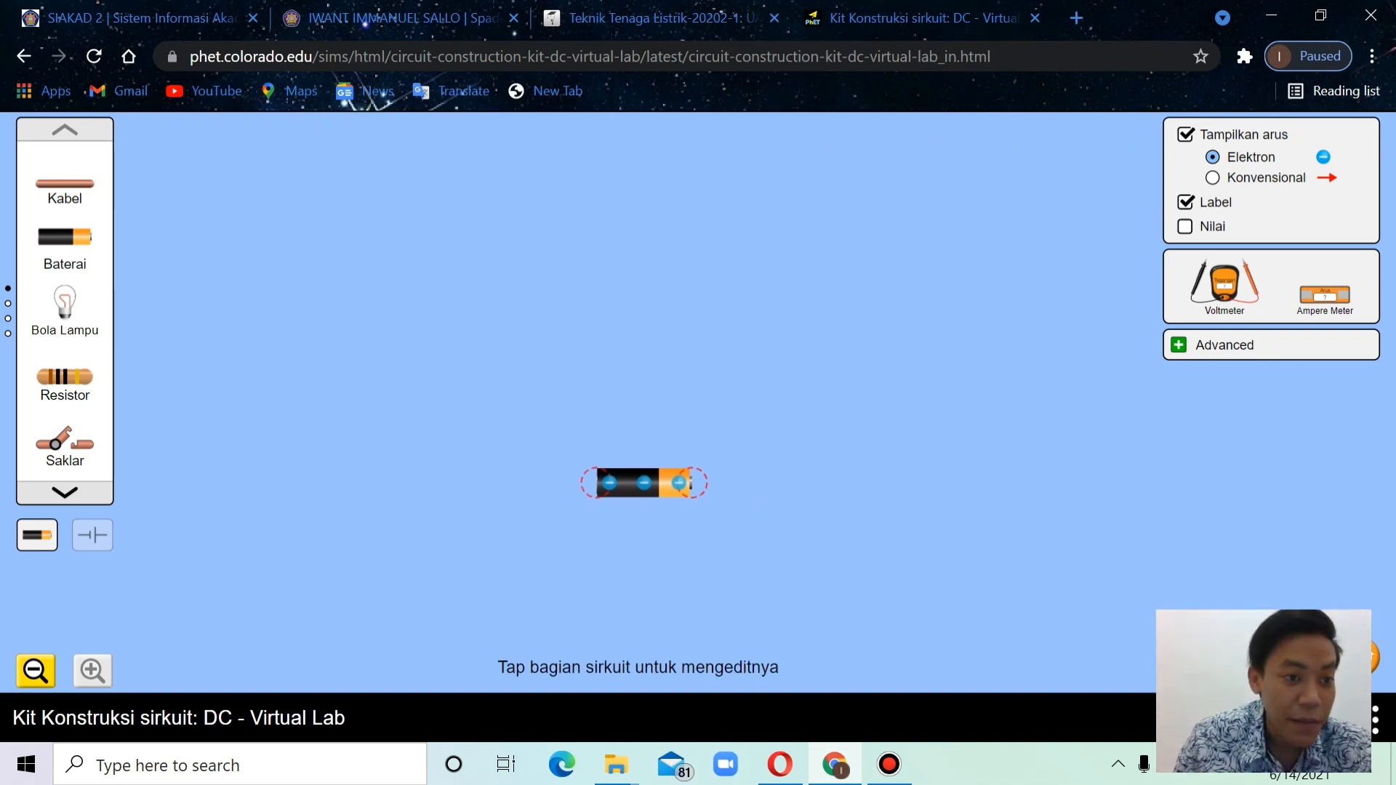
left_click_drag(65, 302, 643, 204)
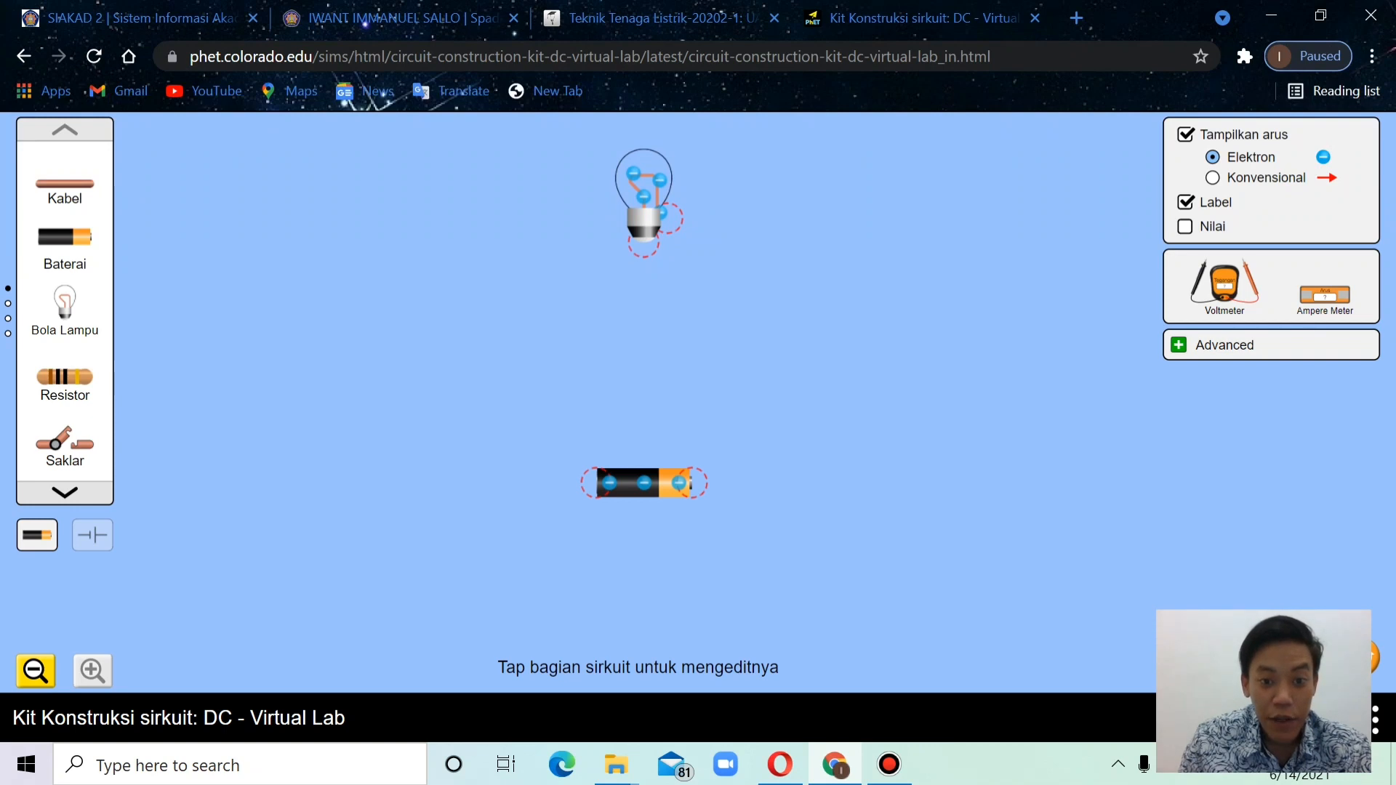
left_click_drag(644, 483, 644, 532)
left_click_drag(65, 302, 634, 368)
left_click_drag(65, 183, 542, 537)
left_click_drag(65, 184, 738, 532)
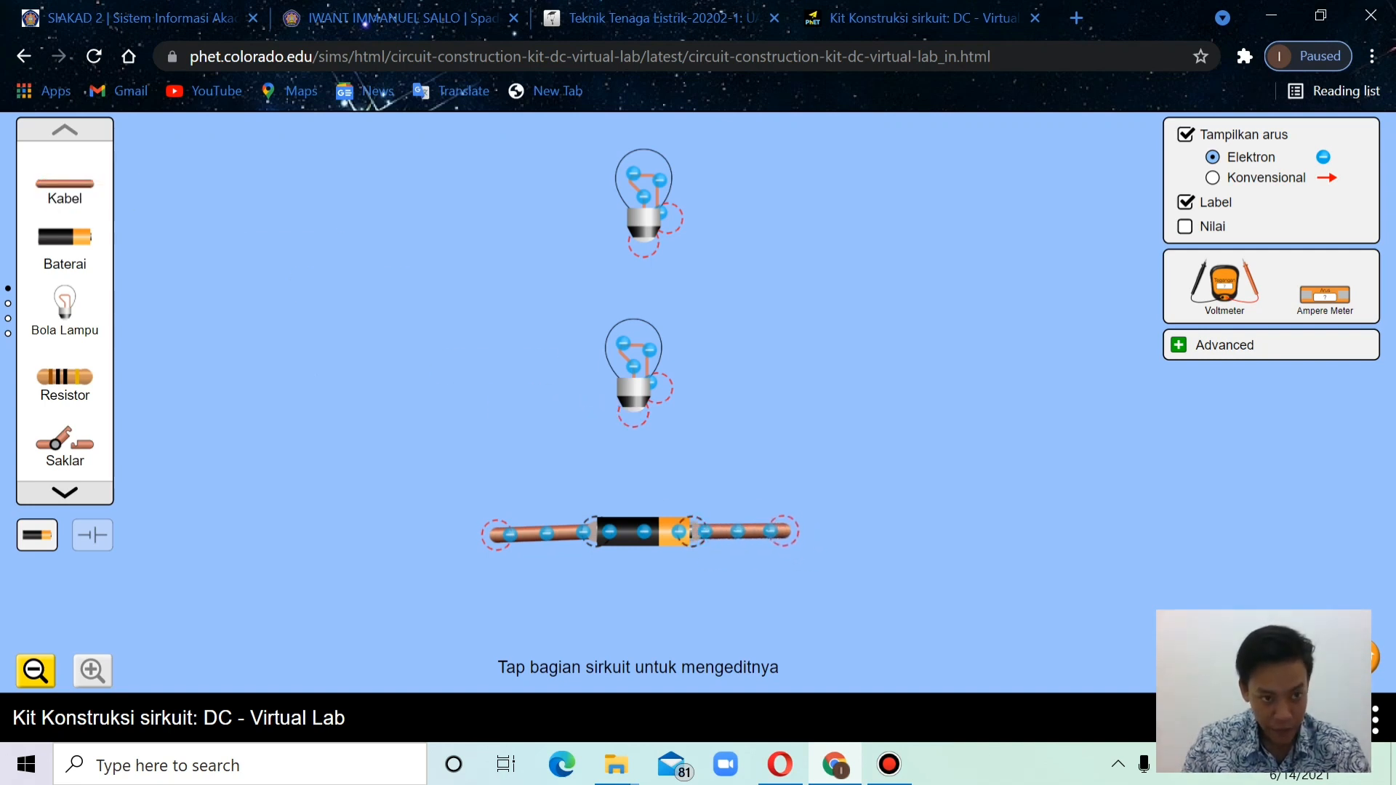
Wire the two bulbs in parallel and connect their shared base-side junction to the wire from the battery's negative end
left_click_drag(64, 183, 575, 412)
left_click_drag(64, 184, 709, 384)
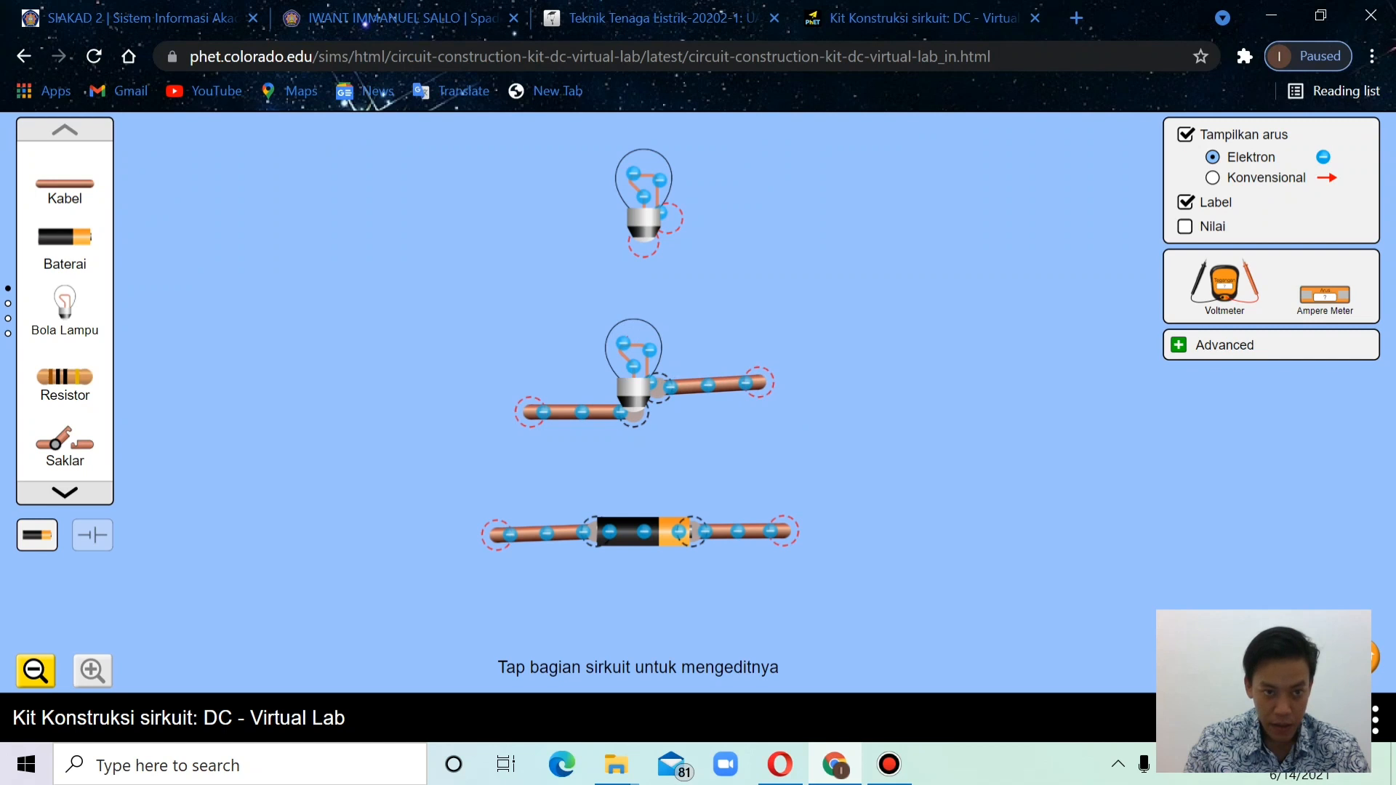
left_click_drag(65, 184, 589, 244)
left_click_drag(65, 183, 712, 218)
left_click_drag(65, 184, 531, 411)
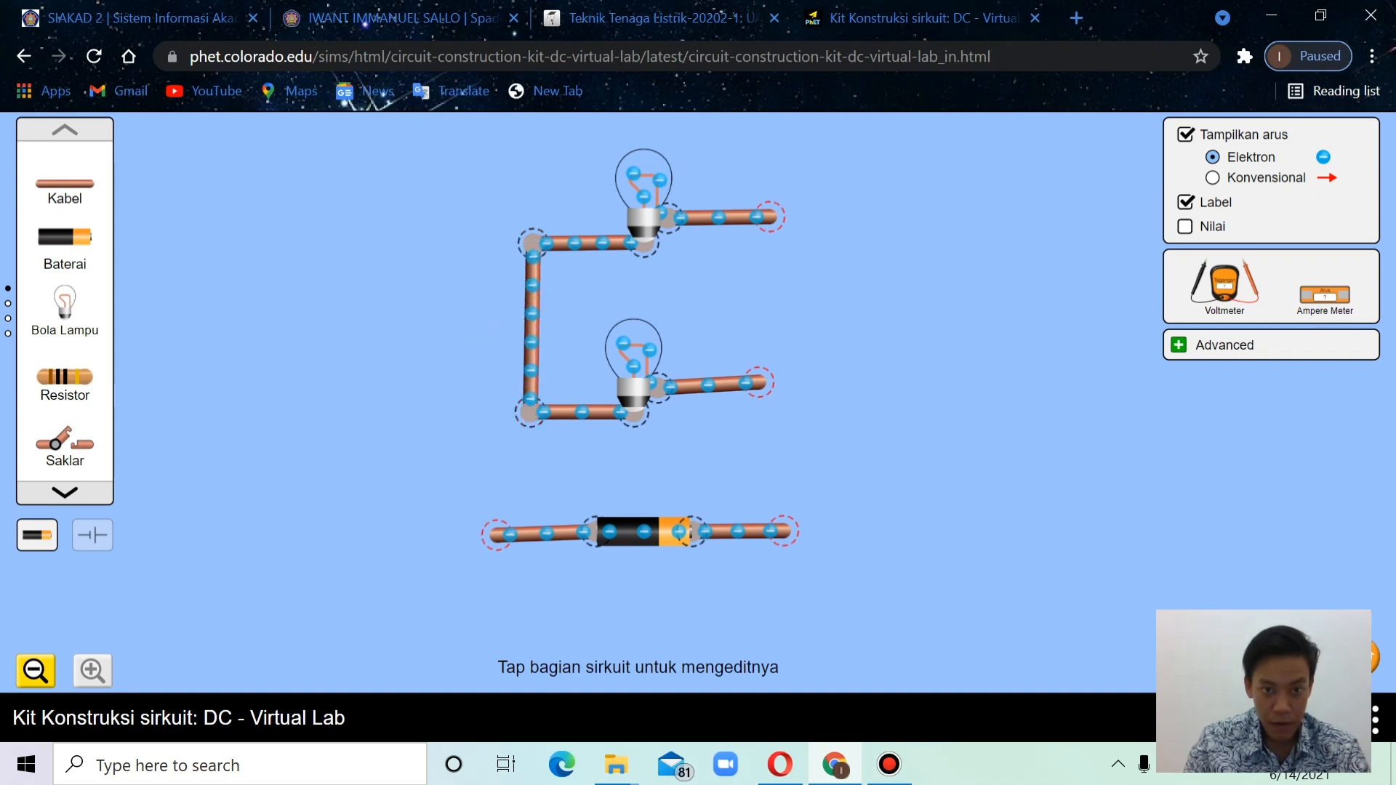
left_click_drag(64, 184, 497, 535)
left_click_drag(64, 184, 760, 382)
left_click_drag(64, 237, 201, 240)
left_click(201, 240)
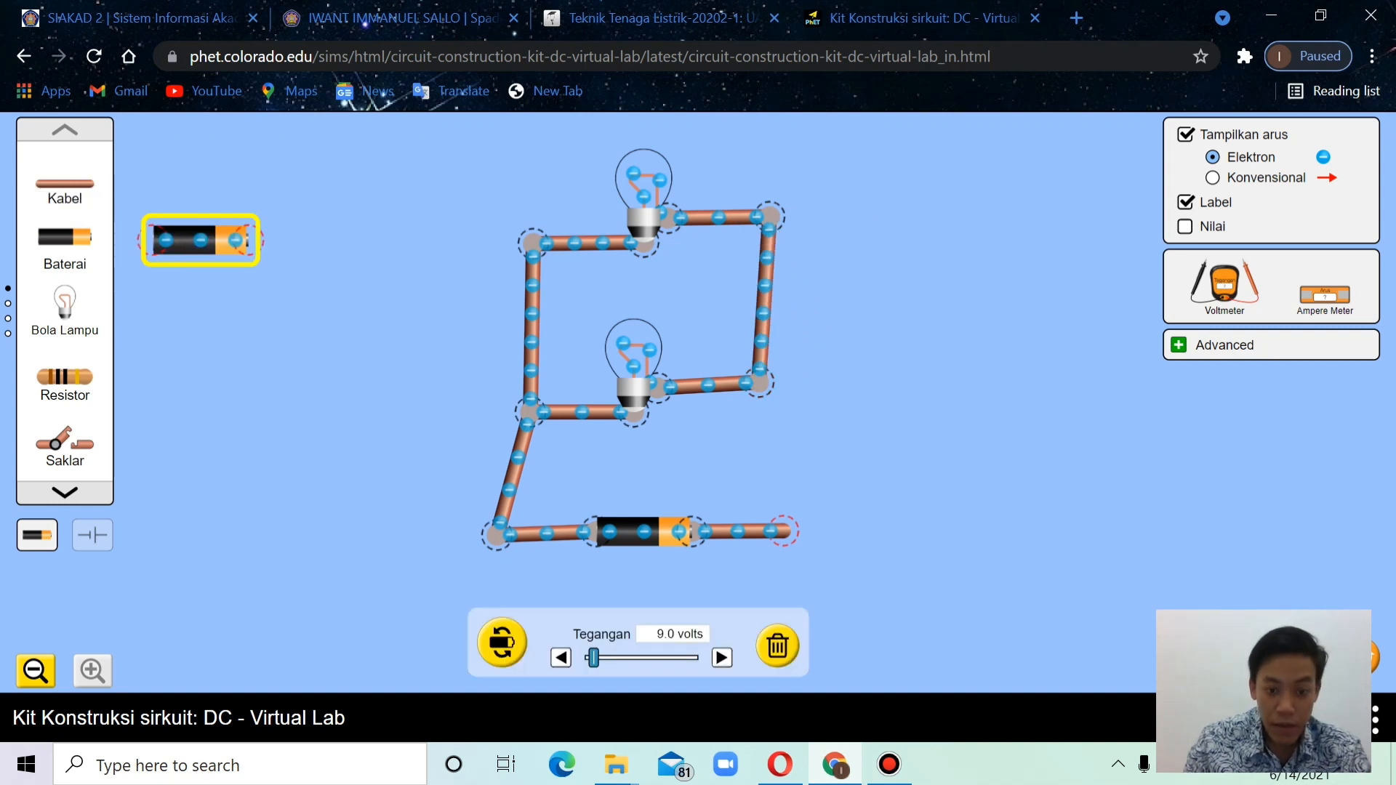
left_click(777, 645)
Close the parallel circuit with a wire from the battery's positive side to the lower bulb's open junction, and display the component values
left_click_drag(64, 183, 782, 531)
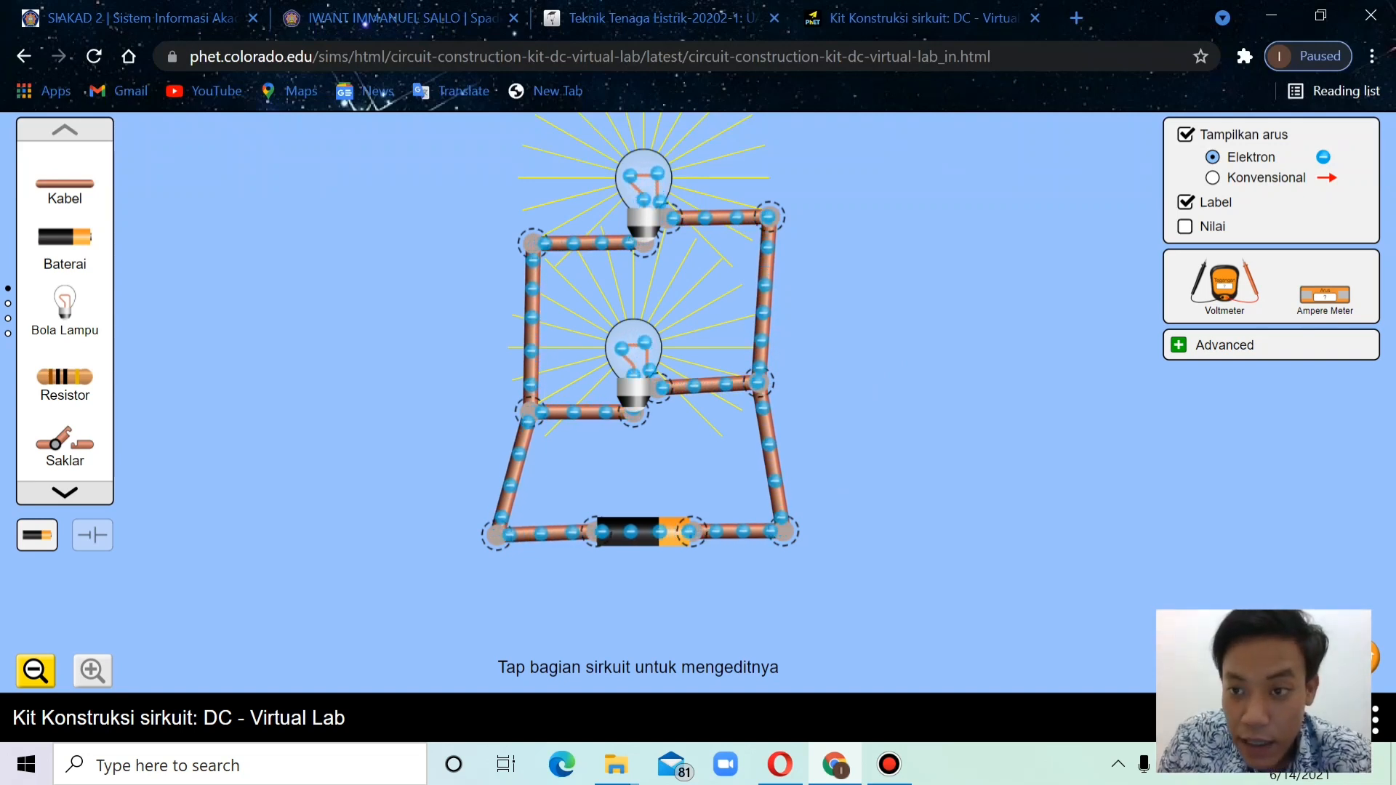
left_click(1186, 227)
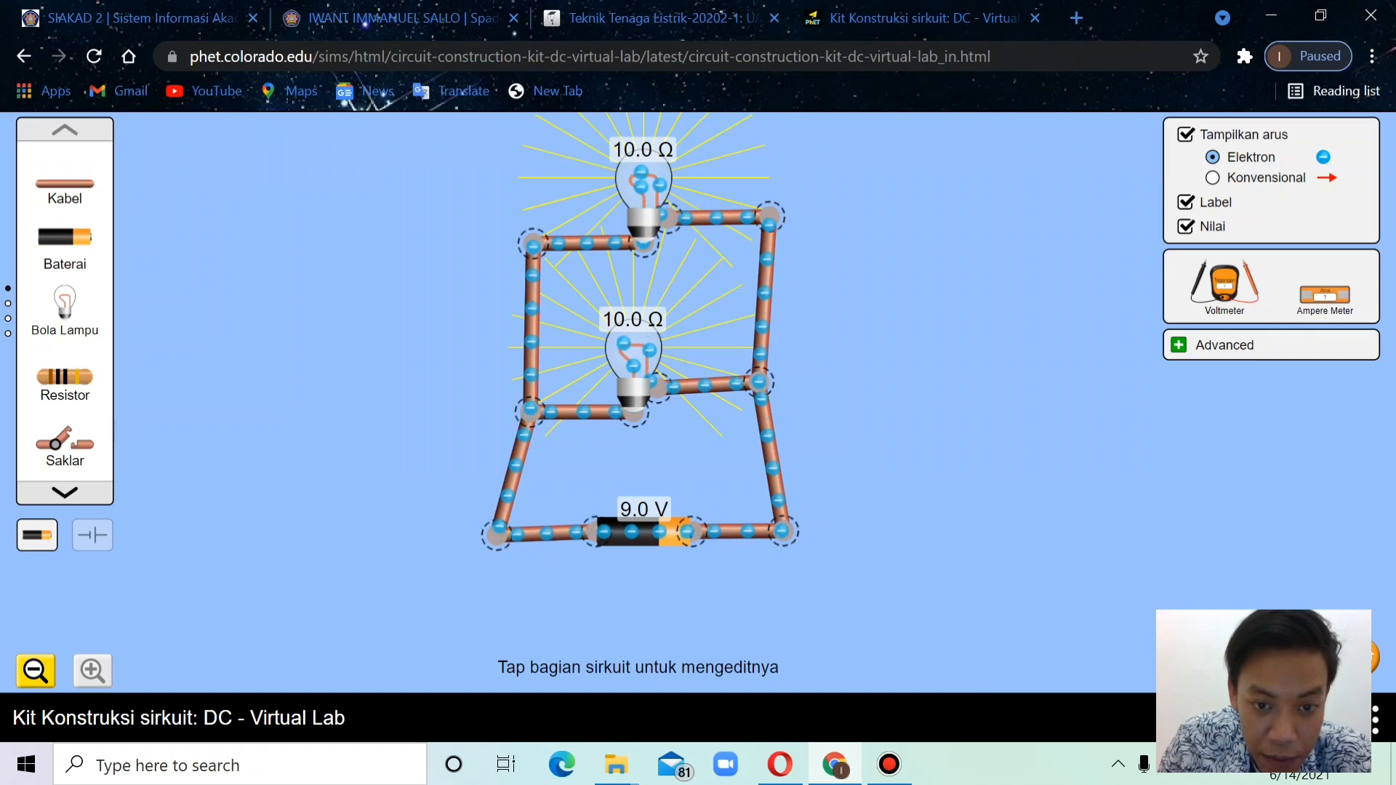
Set the voltage of the parallel circuit's battery to 10.0 volts
left_click(644, 533)
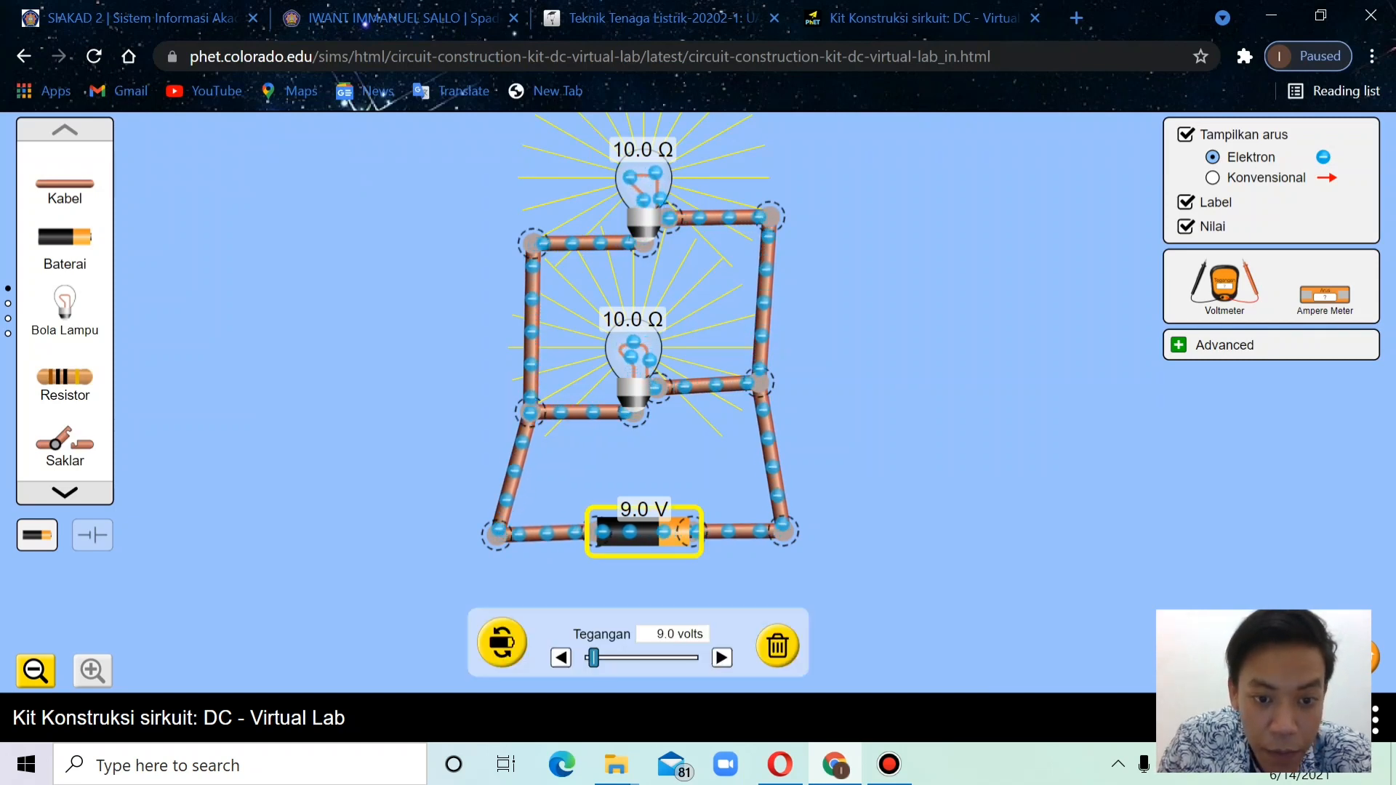
left_click(722, 658)
left_click(722, 658)
left_click(721, 658)
left_click(722, 658)
left_click(721, 658)
left_click(721, 658)
left_click(721, 658)
left_click(721, 658)
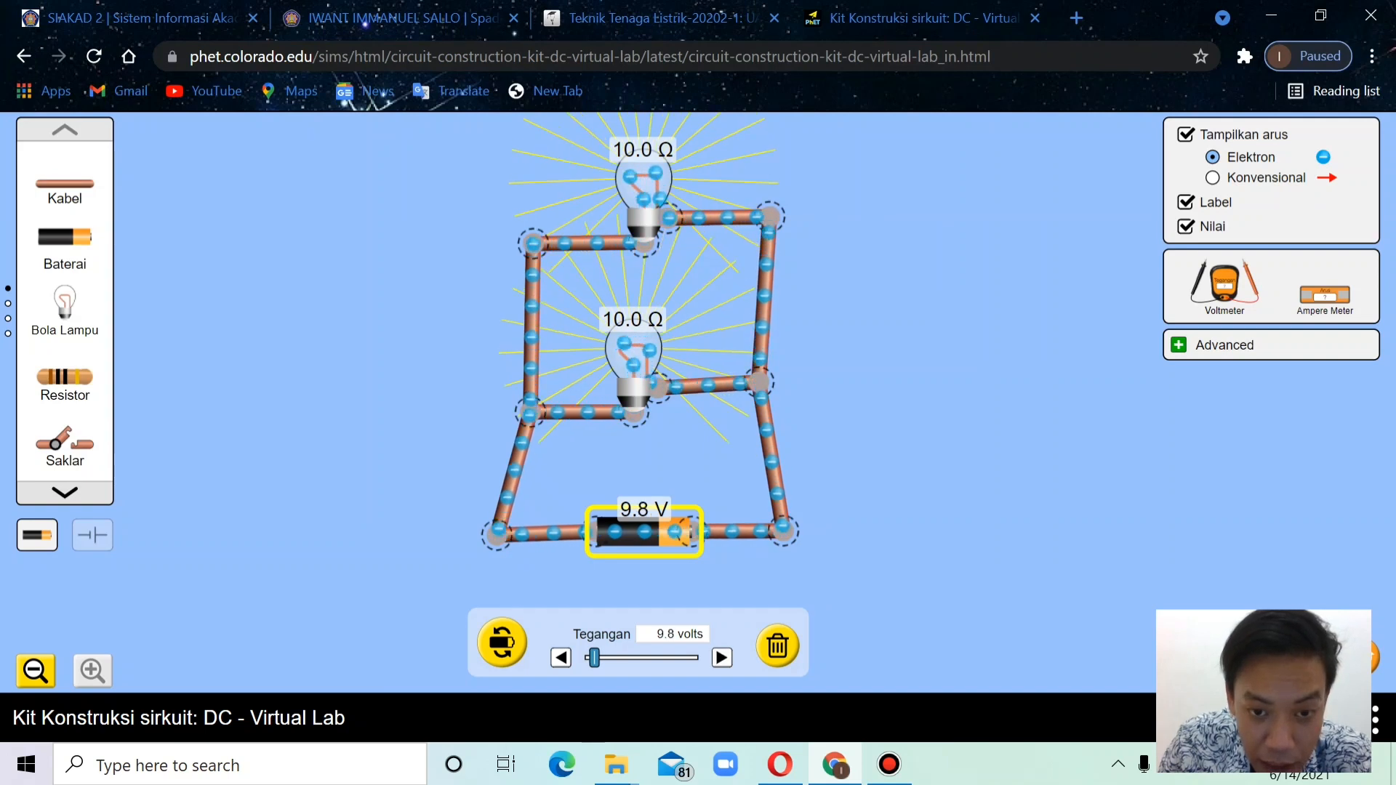
left_click(721, 658)
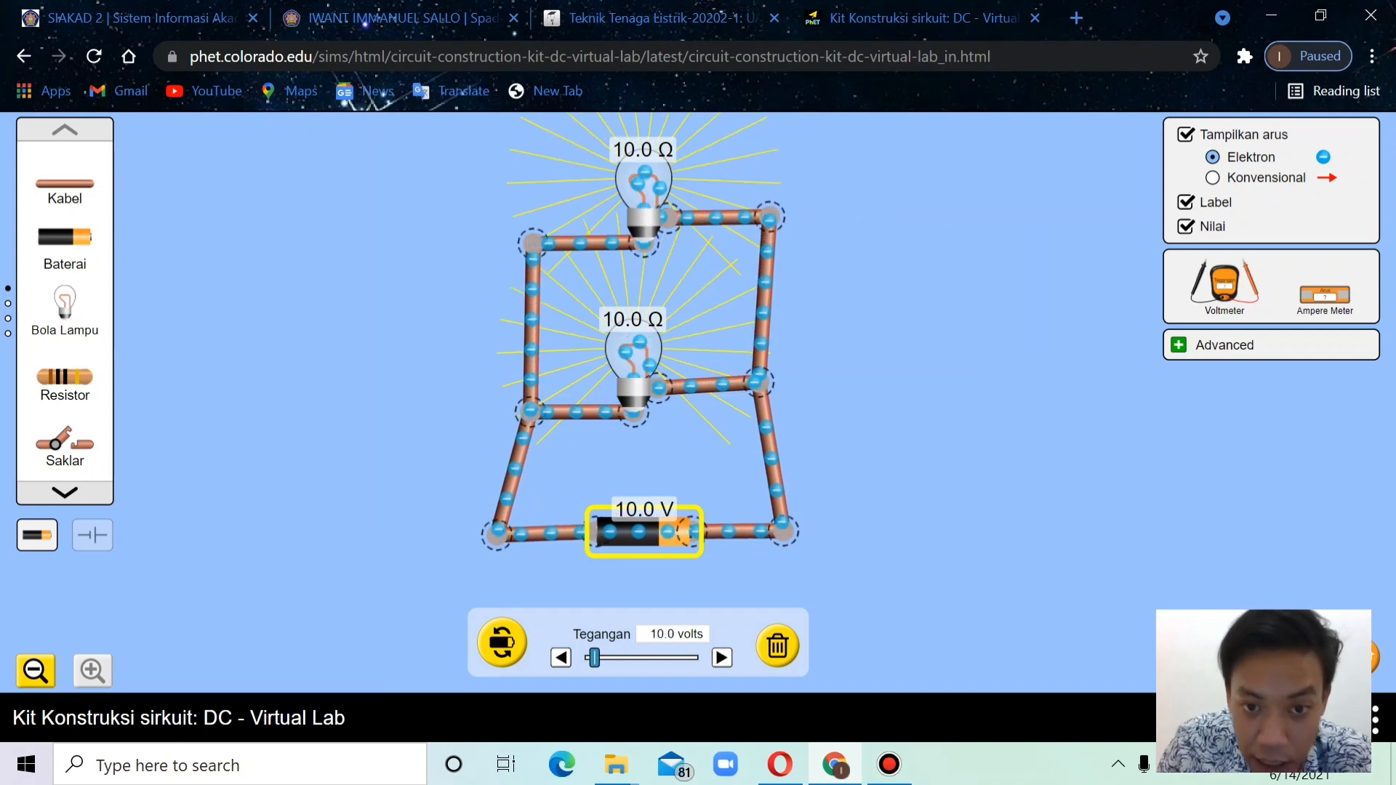
left_click(877, 574)
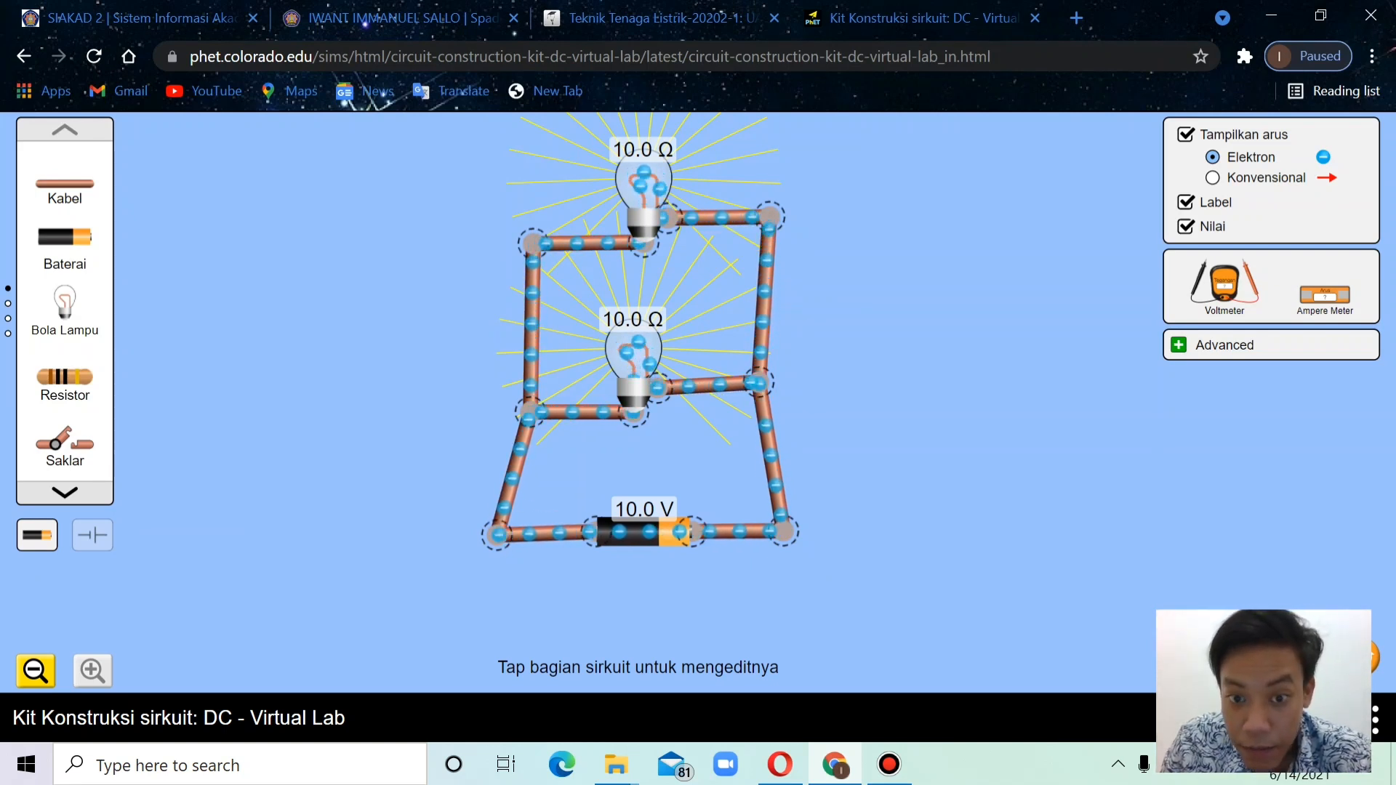
Replace the wire at the battery's positive end with an ammeter and a short connecting wire to measure the total current
left_click_drag(1325, 294, 911, 415)
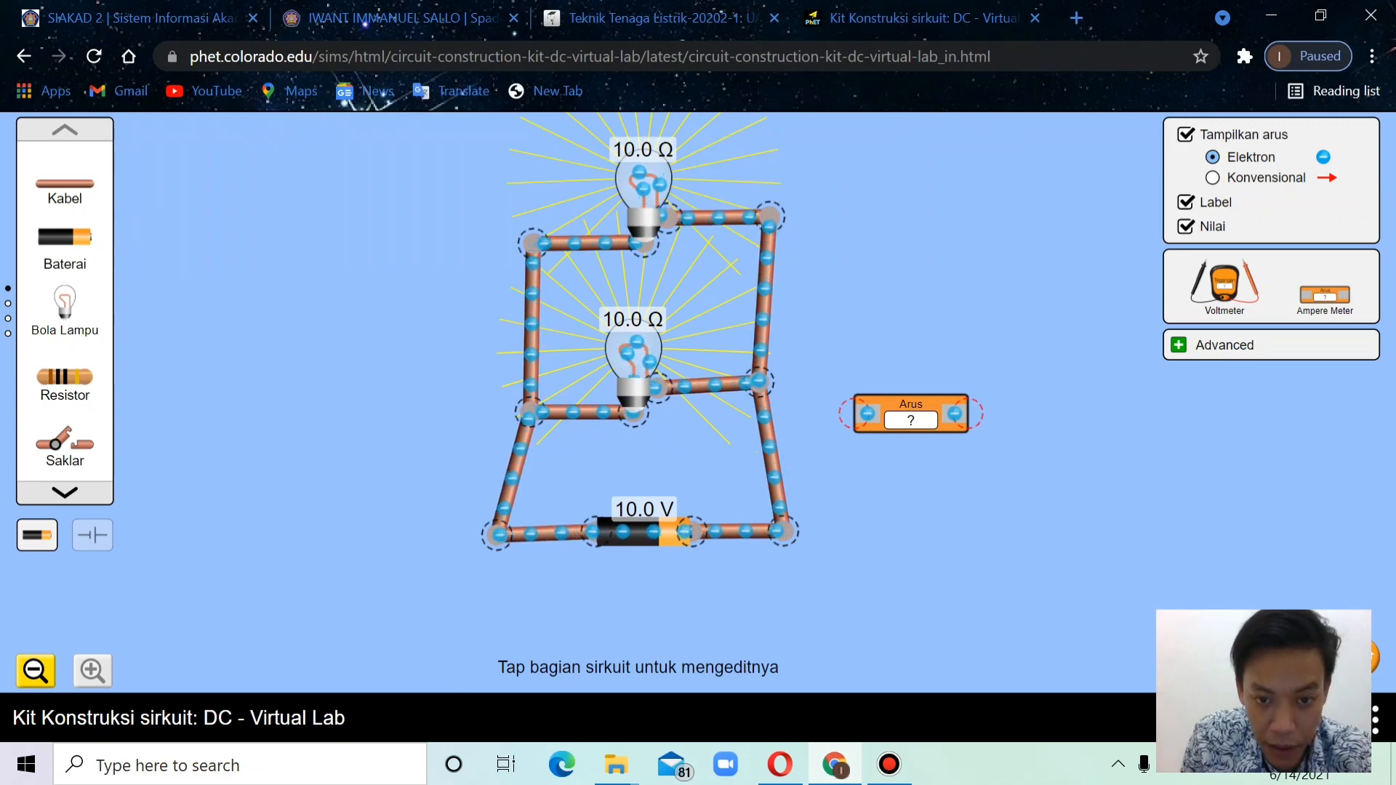
left_click(736, 532)
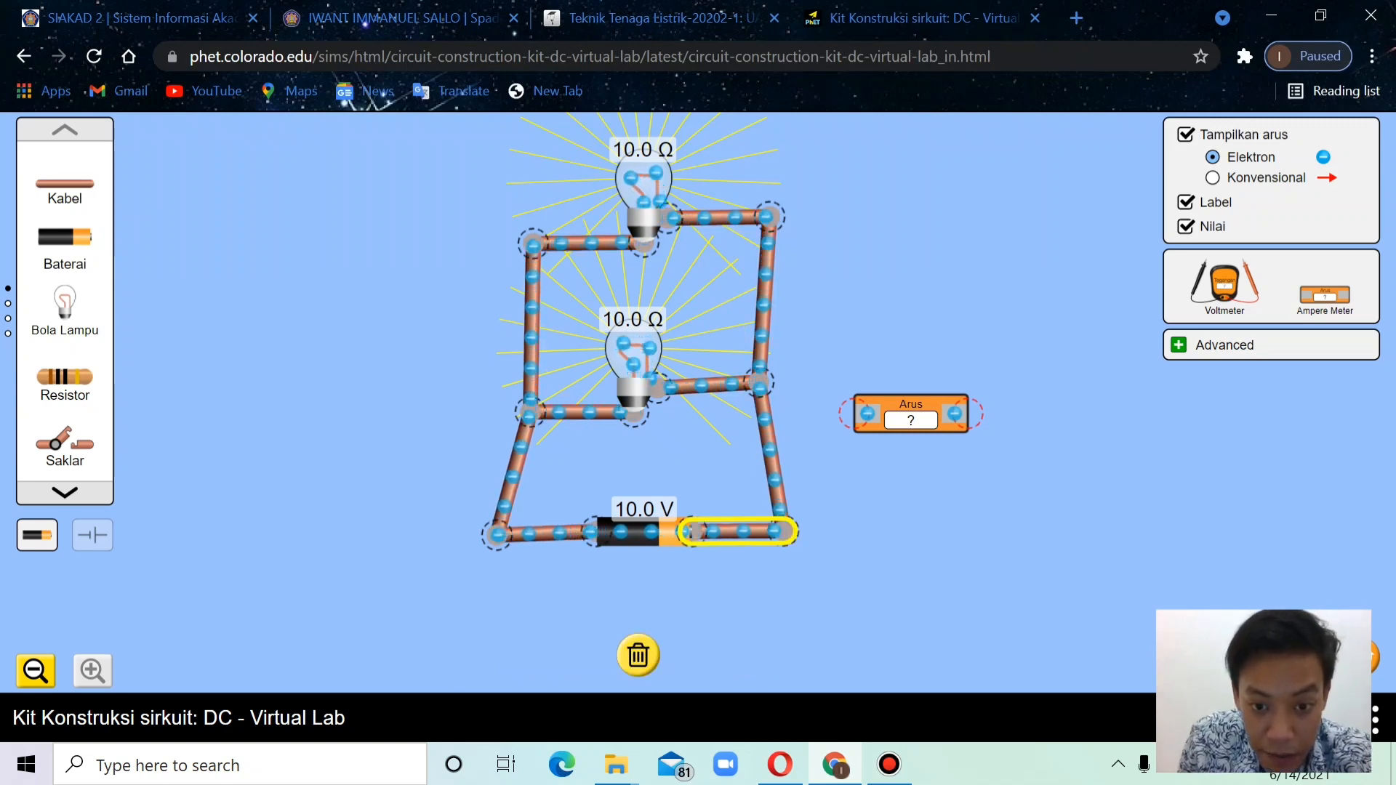
left_click(638, 655)
left_click_drag(911, 405, 775, 507)
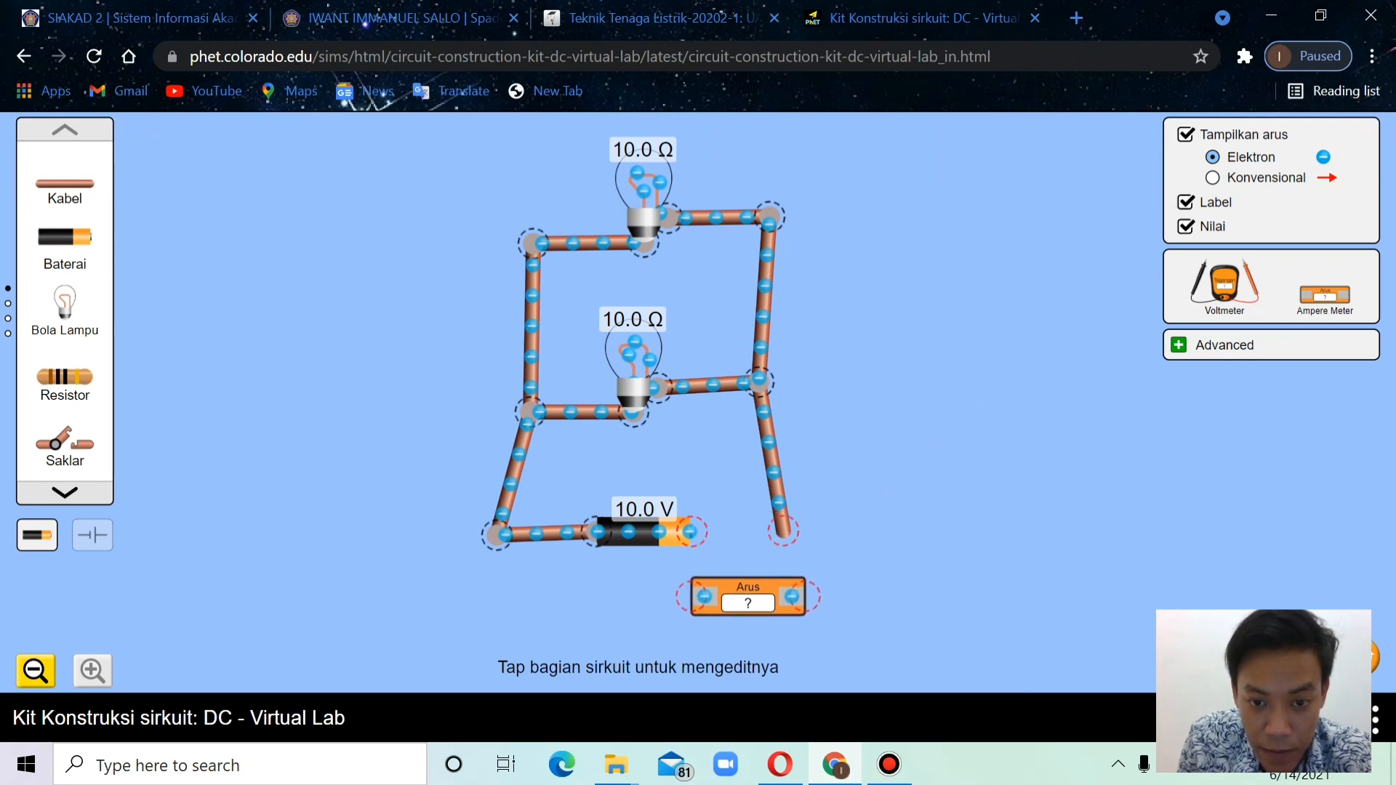
left_click_drag(792, 552, 805, 597)
left_click_drag(65, 183, 589, 458)
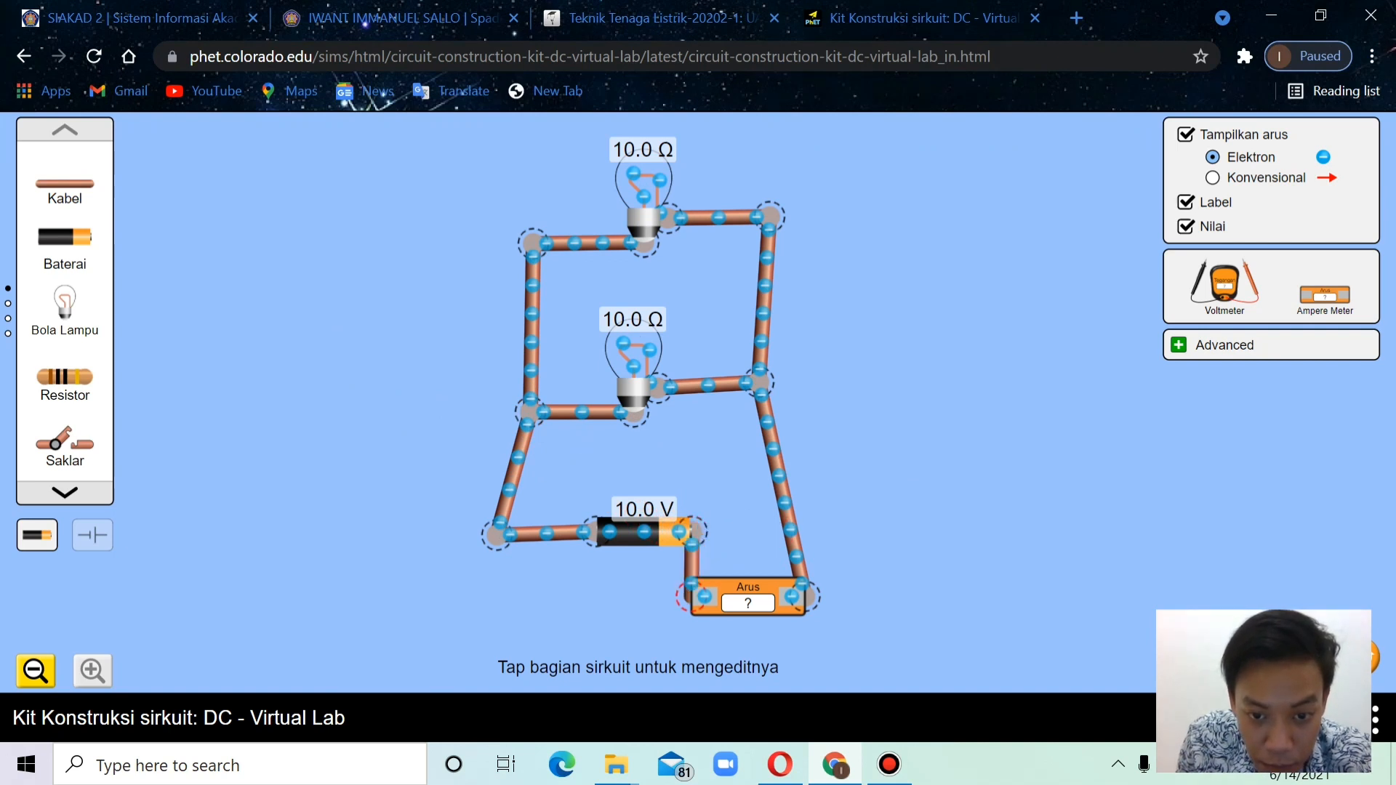
left_click_drag(689, 597, 691, 597)
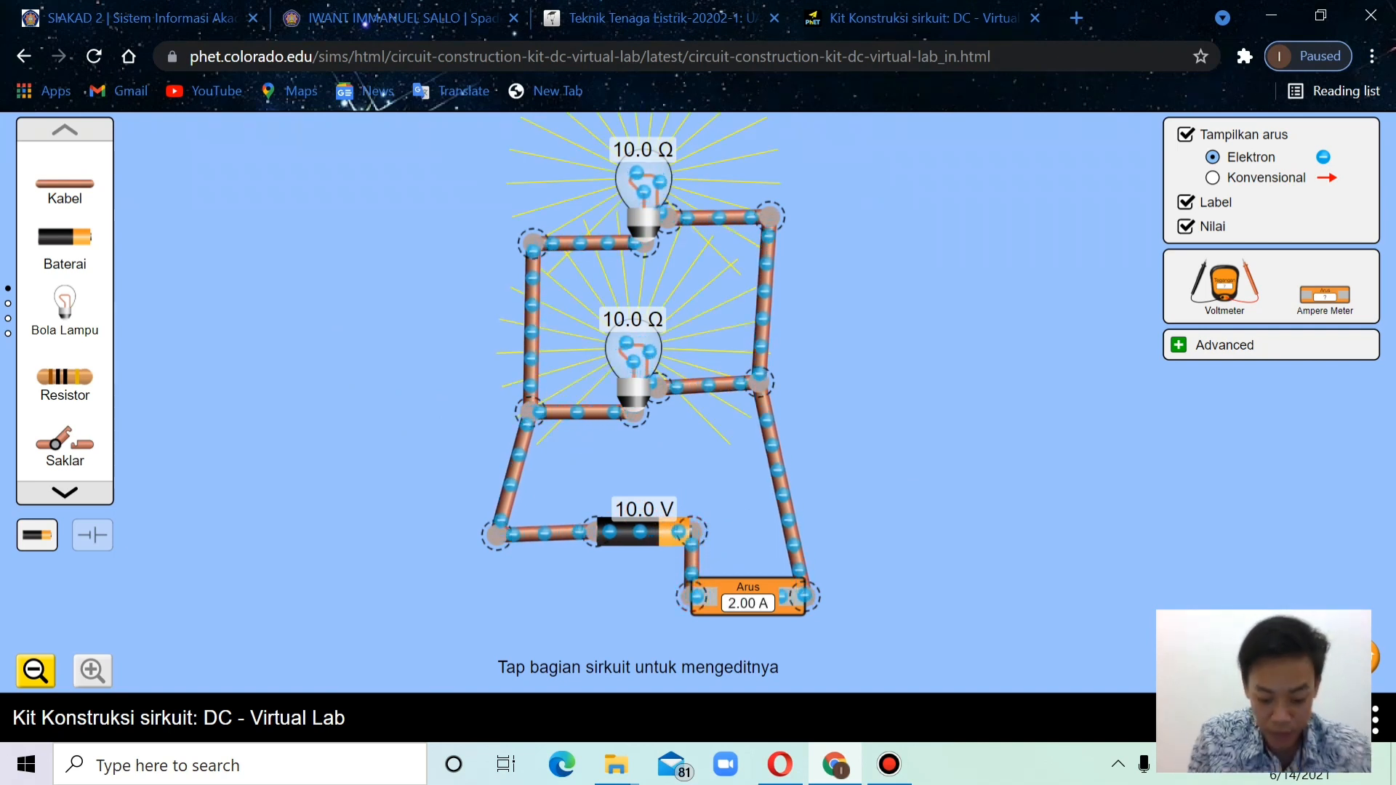